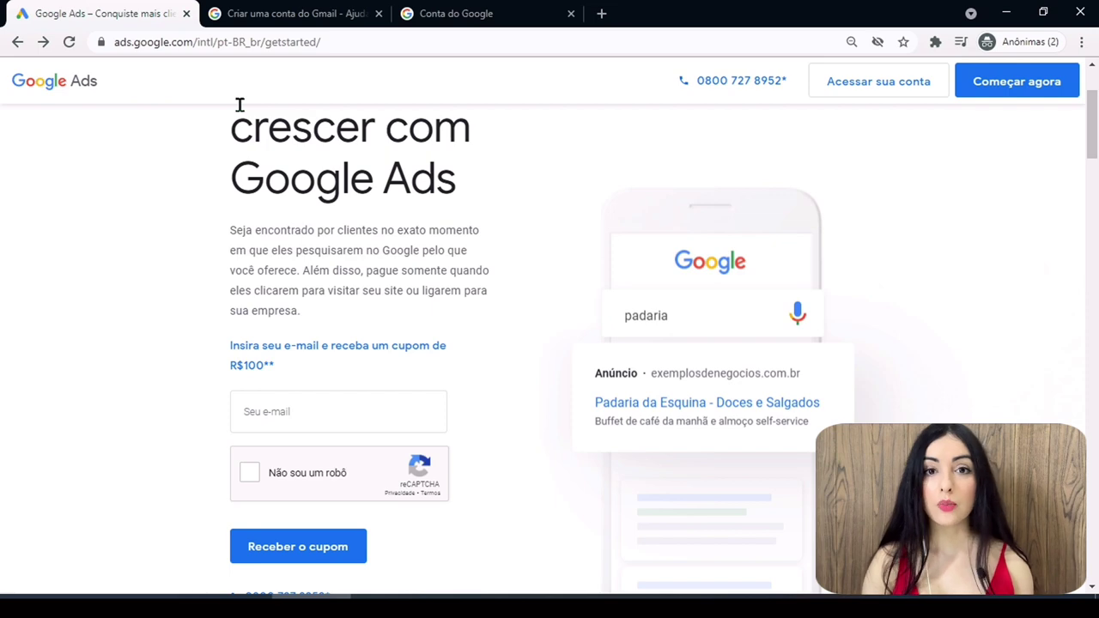
Step: Request the R$100 coupon with the suggested account e-mail after ticking 'Não sou um robô'
{"action": "left_click", "coordinate": [155, 44]}
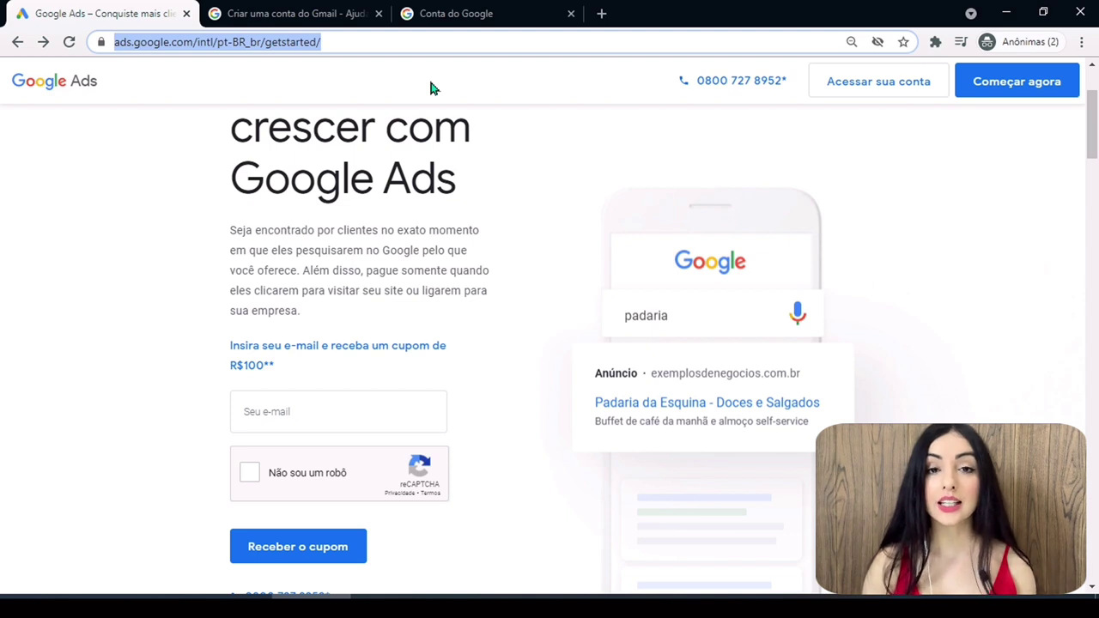
{"action": "left_click", "coordinate": [431, 89]}
{"action": "scroll", "coordinate": [340, 230], "scroll_direction": "down", "scroll_amount": 2}
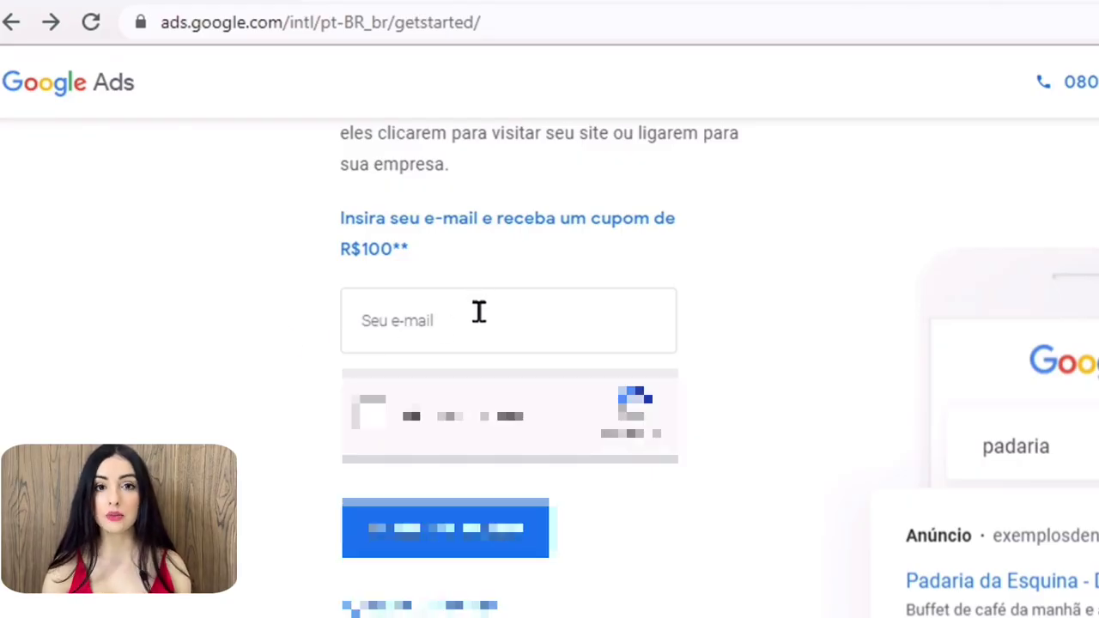
{"action": "left_click", "coordinate": [479, 312]}
{"action": "key", "text": "Down"}
{"action": "key", "text": "Return"}
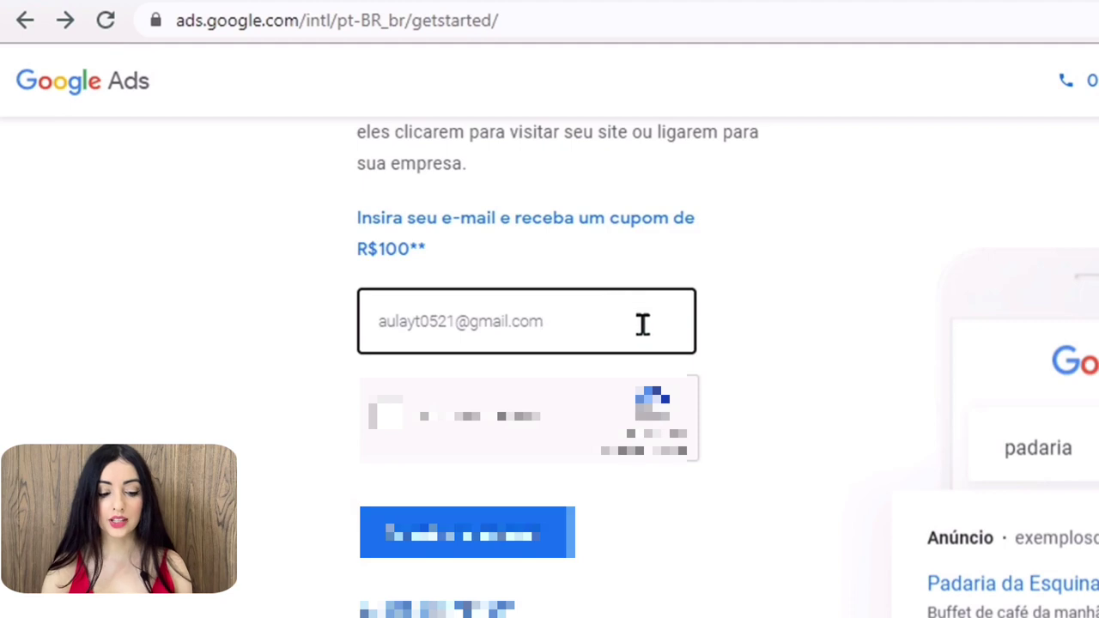
{"action": "left_click", "coordinate": [824, 319]}
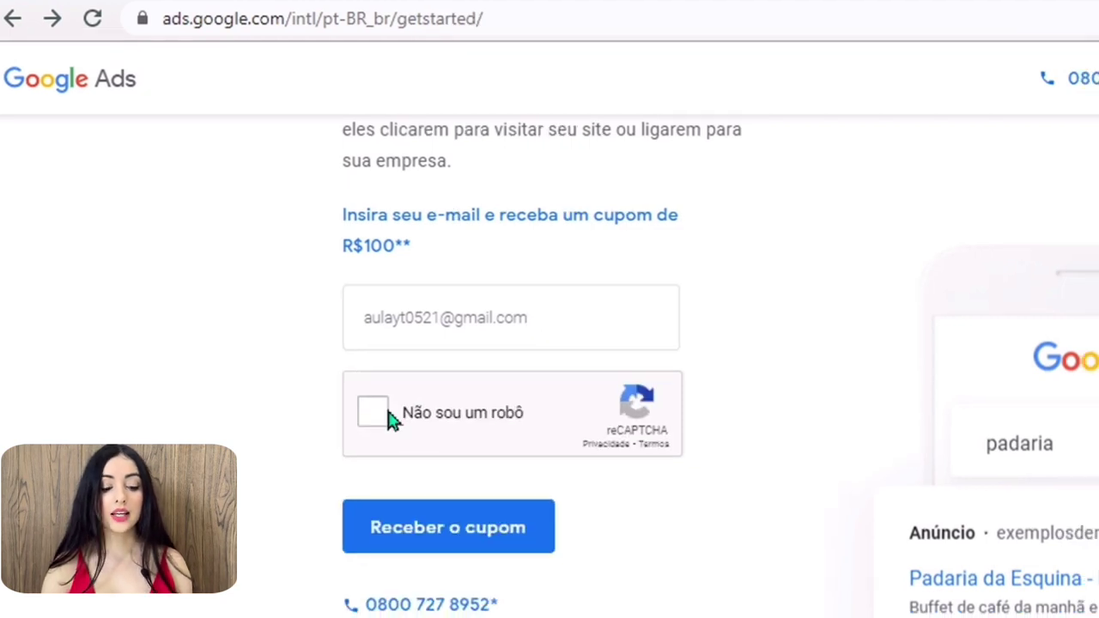
{"action": "left_click", "coordinate": [387, 418]}
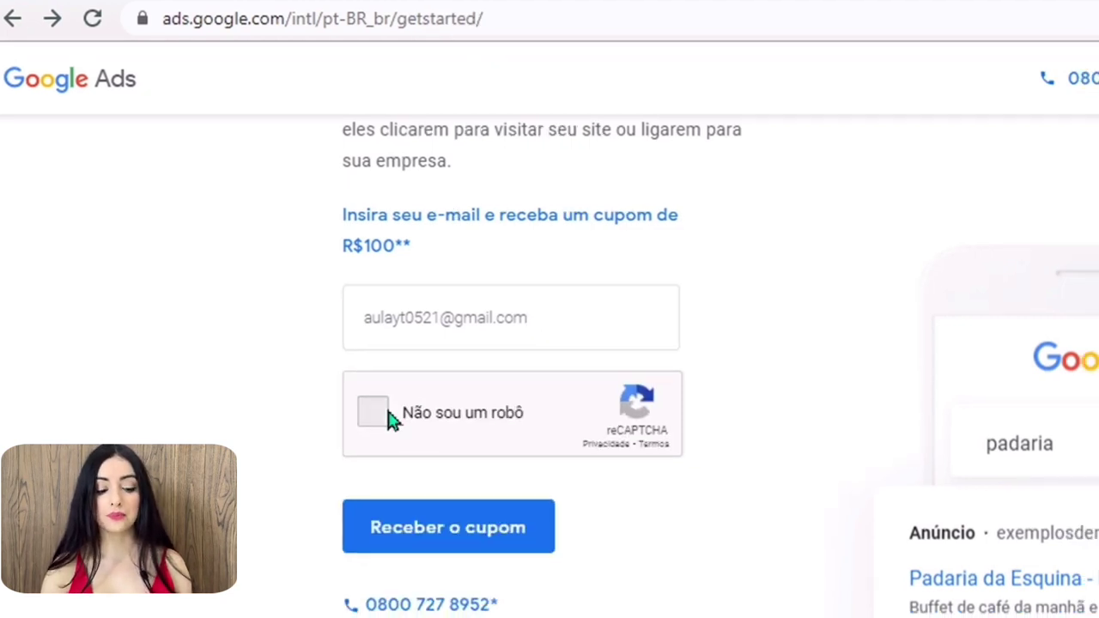
{"action": "left_click", "coordinate": [443, 546]}
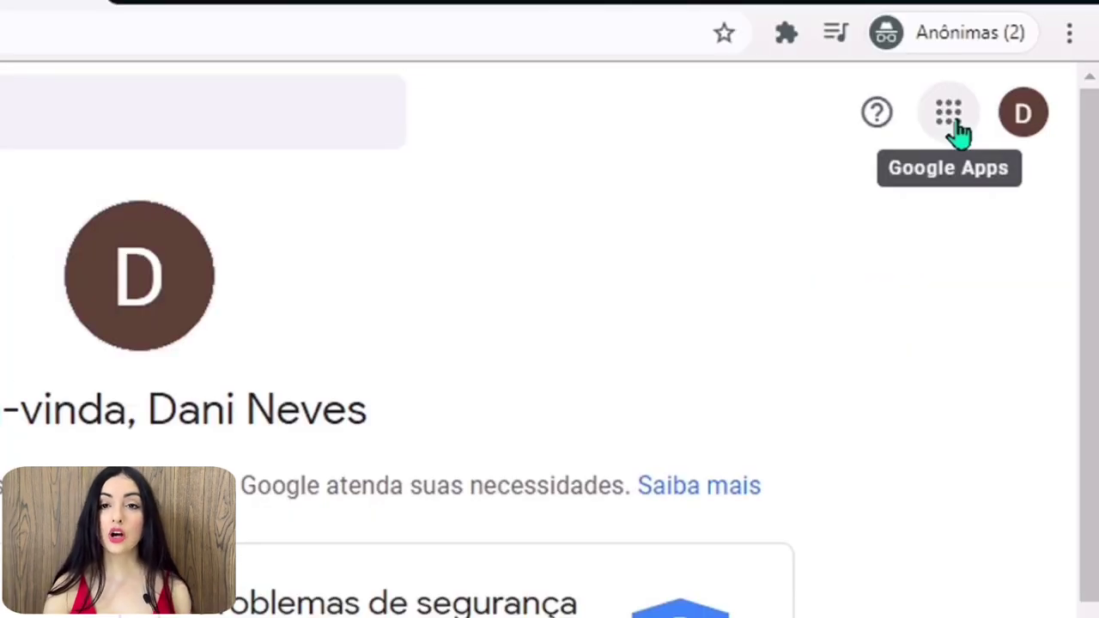
Step: Open the 'Seu crédito de R$100 está aqui' e-mail in Gmail and select its offer code
{"action": "left_click", "coordinate": [950, 119]}
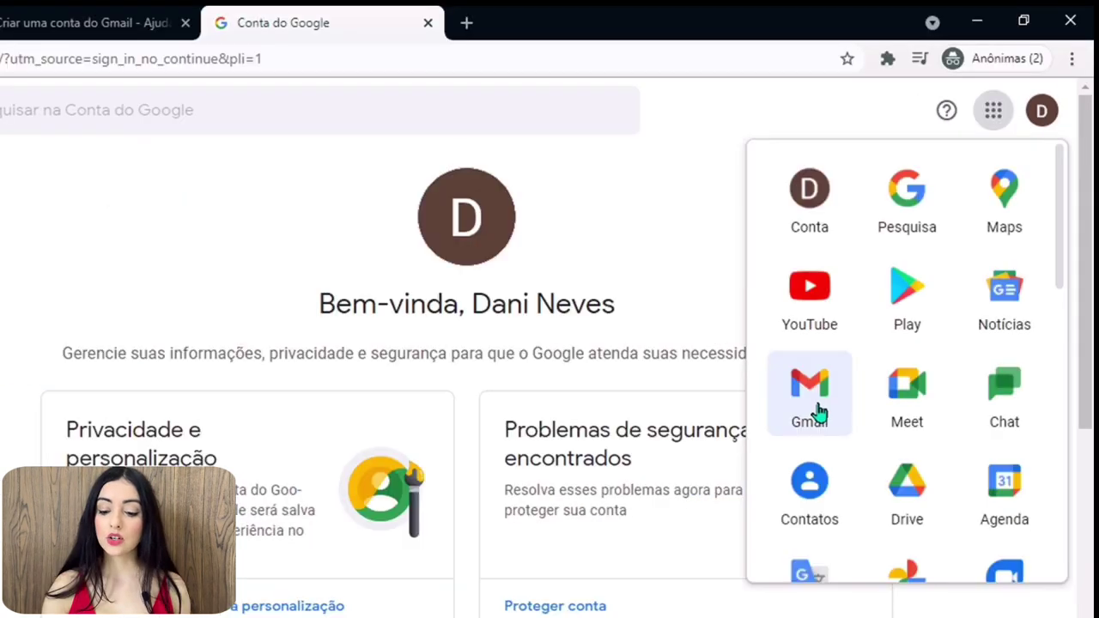
{"action": "left_click", "coordinate": [786, 411]}
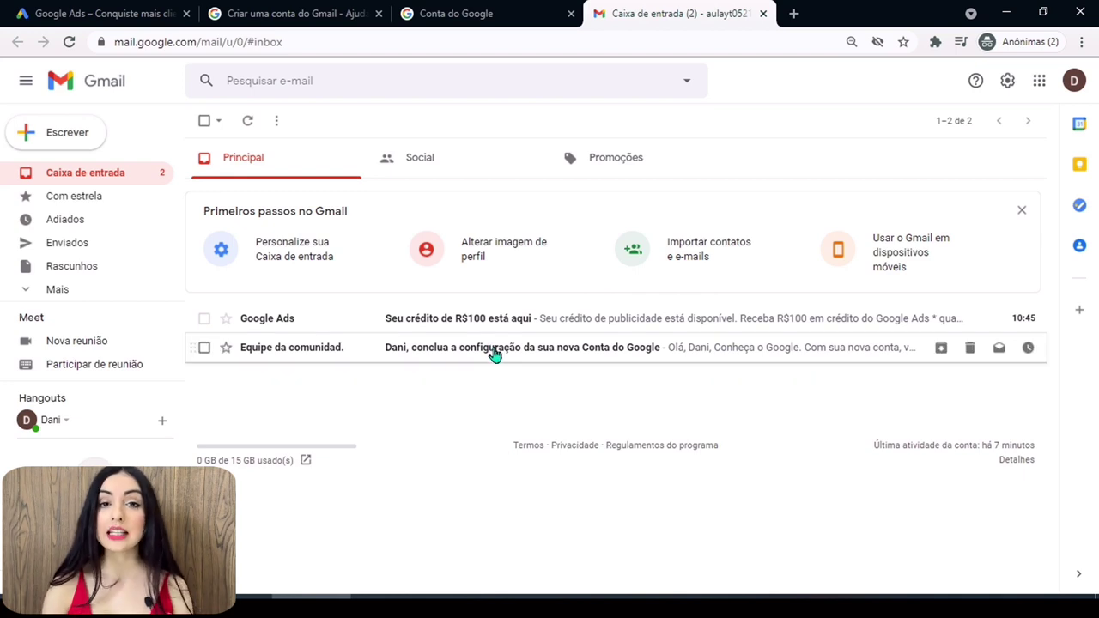
{"action": "left_click", "coordinate": [529, 322]}
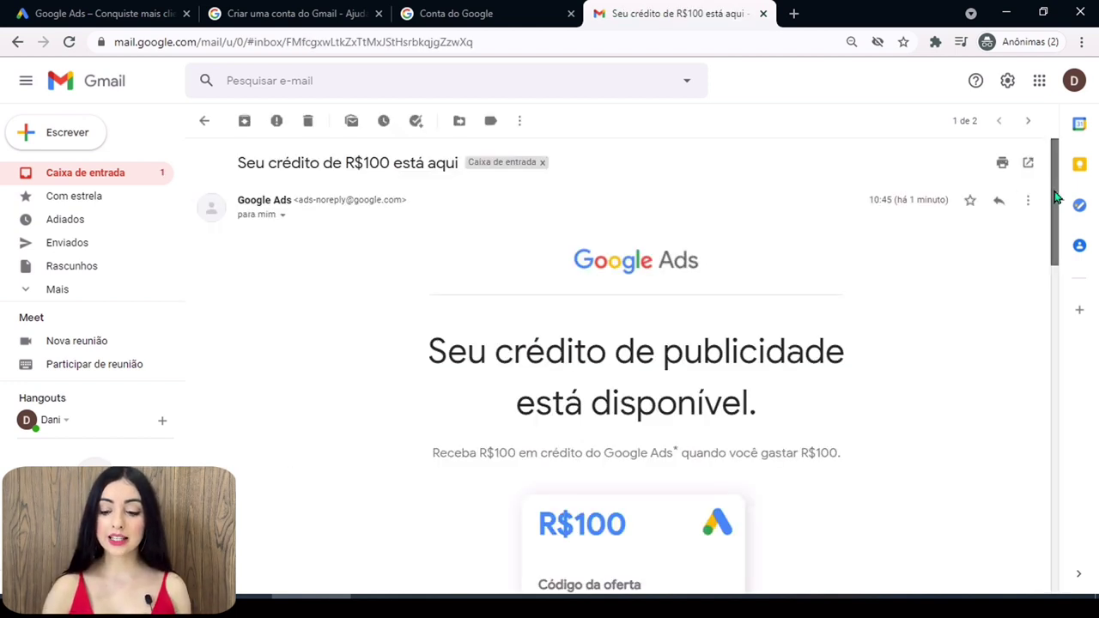
{"action": "left_click_drag", "start_coordinate": [1056, 197], "coordinate": [1057, 291]}
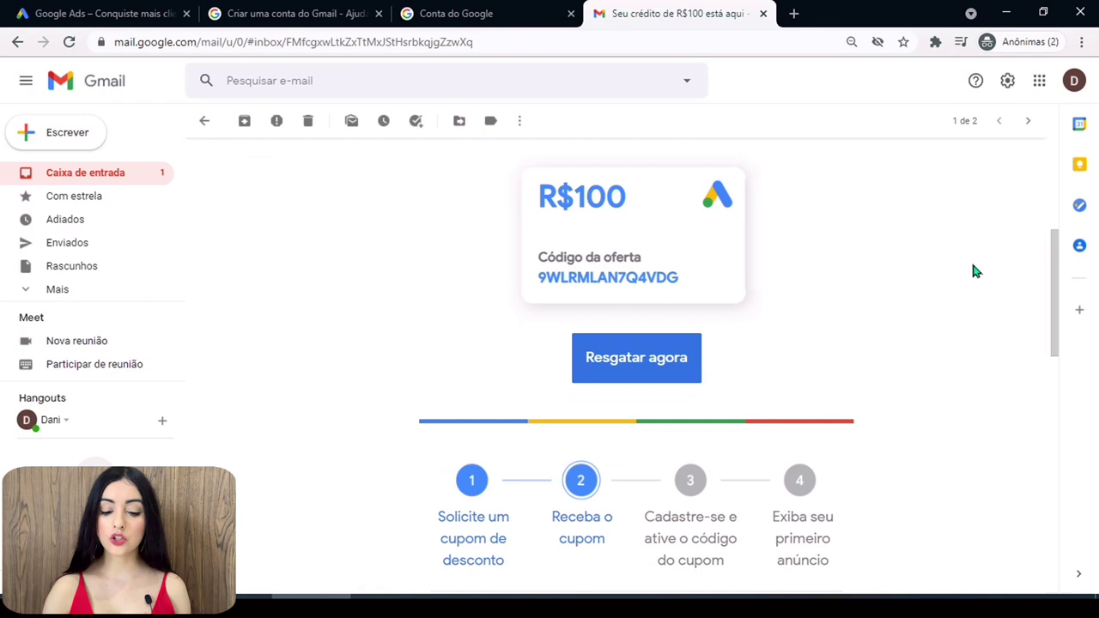
{"action": "double_click", "coordinate": [559, 275]}
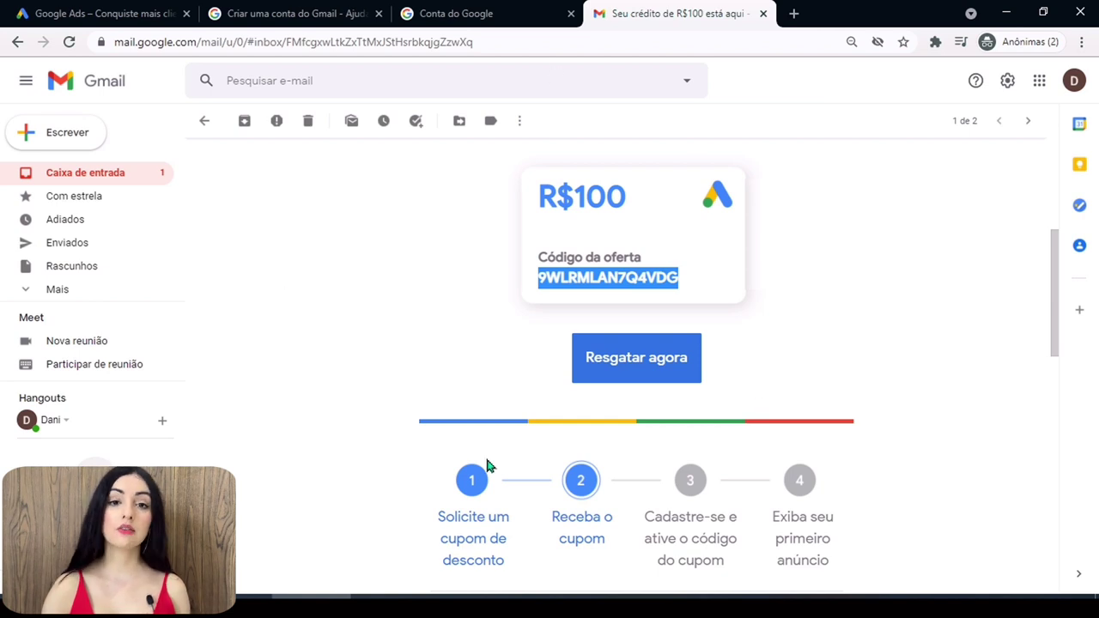
Step: Back in Google Ads, start the first campaign with the 'Gerar mais chamadas' goal
{"action": "key", "text": "ctrl+1"}
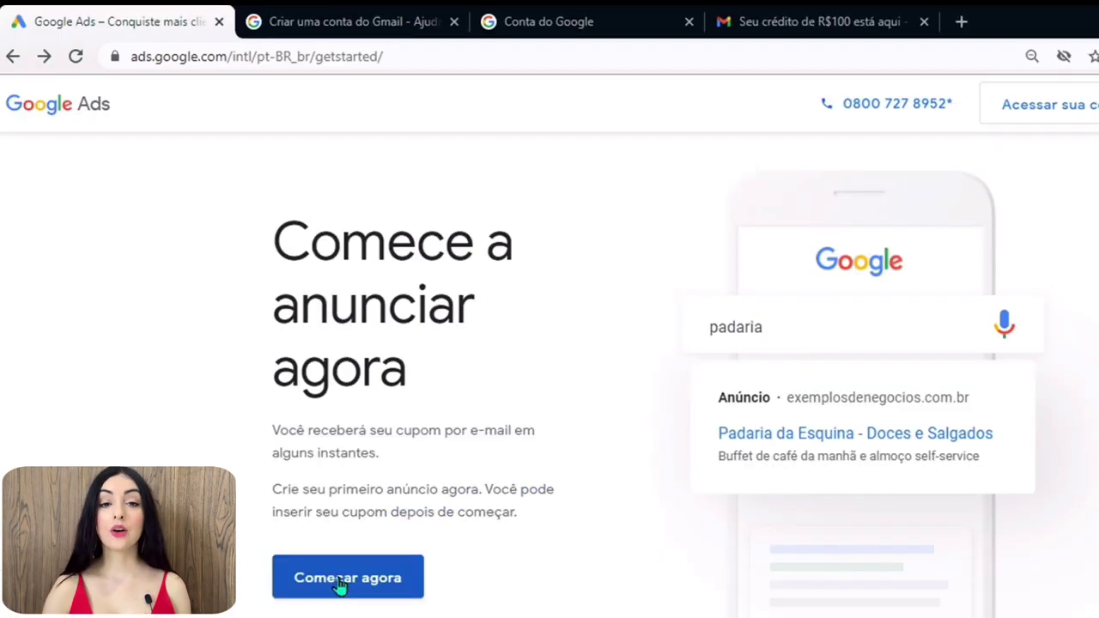
{"action": "left_click", "coordinate": [402, 594]}
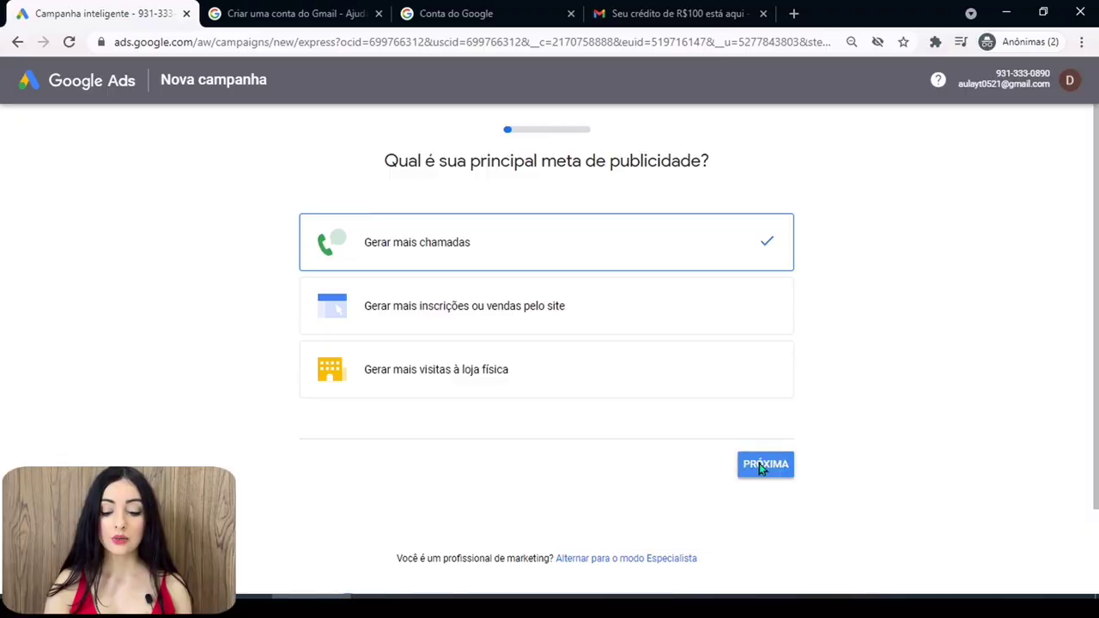
{"action": "left_click", "coordinate": [1063, 508]}
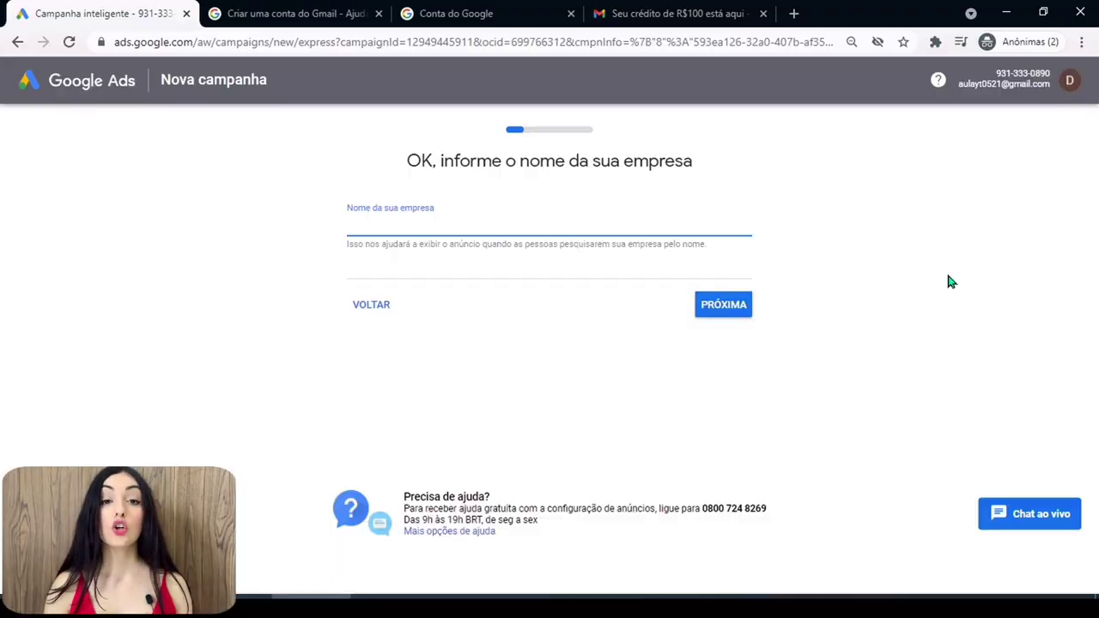
Step: Name the business 'Dani Neves' and submit its danineves website address to get a landing-page preview
{"action": "type", "text": "Dani "}
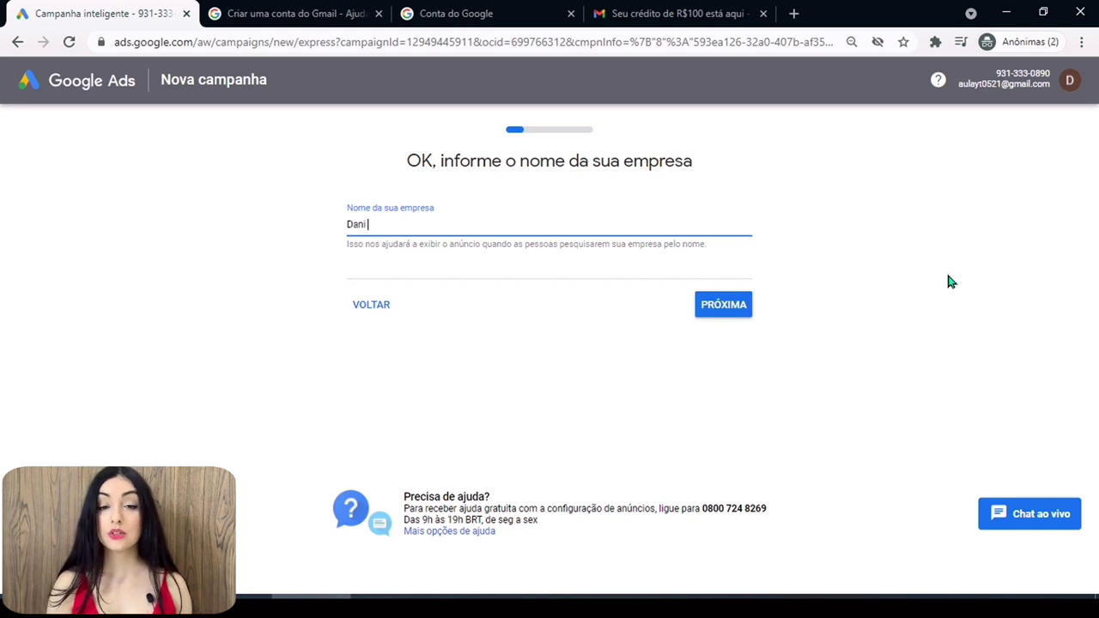
{"action": "type", "text": "Neves"}
{"action": "left_click", "coordinate": [738, 307]}
{"action": "type", "text": "www,danin"}
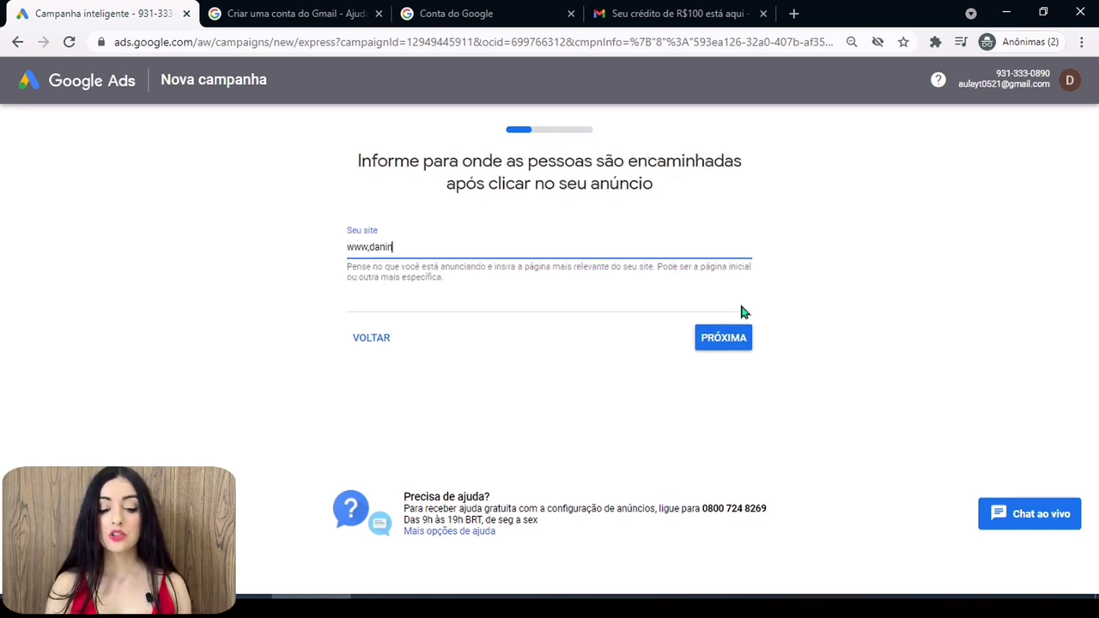
{"action": "type", "text": "eves.d"}
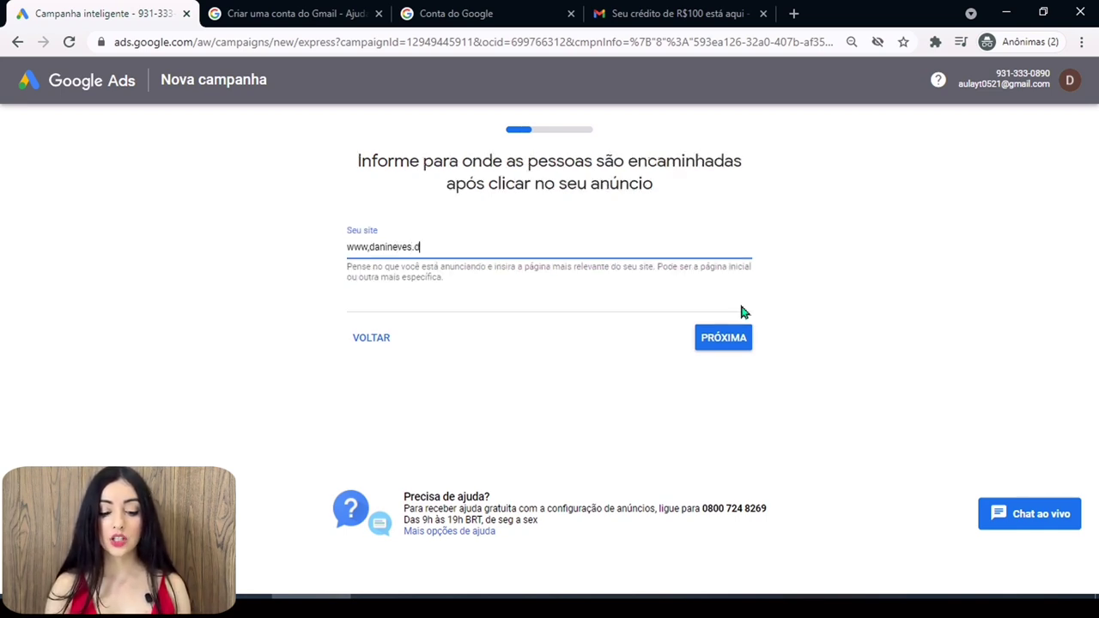
{"action": "type", "text": "e"}
{"action": "key", "text": "BackSpace"}
{"action": "key", "text": "BackSpace"}
{"action": "key", "text": "BackSpace"}
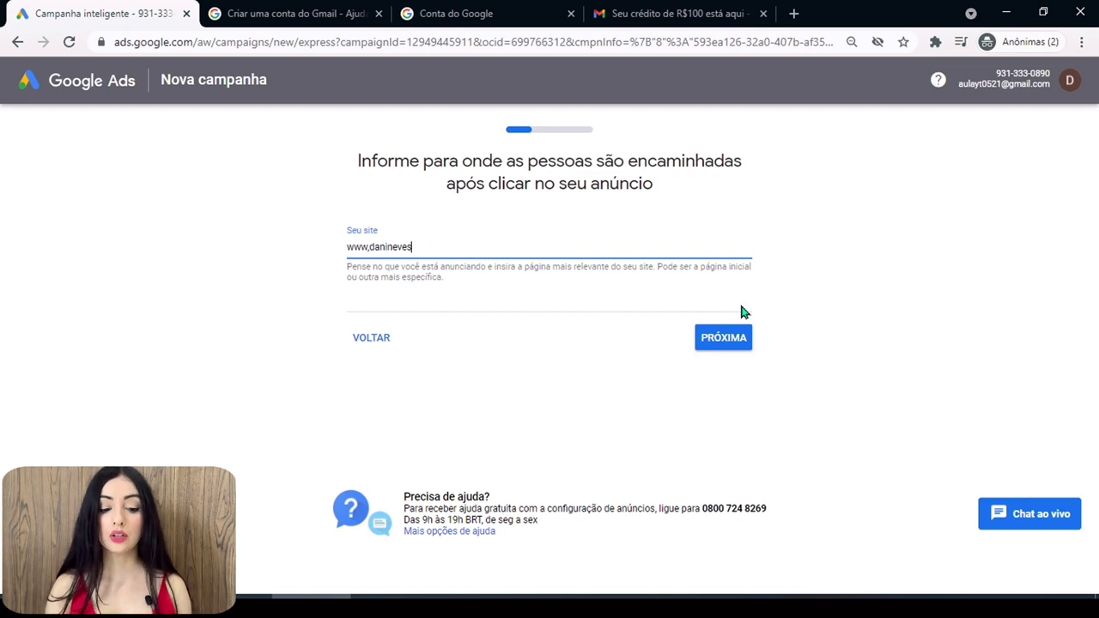
{"action": "type", "text": ".com"}
{"action": "left_click", "coordinate": [743, 337]}
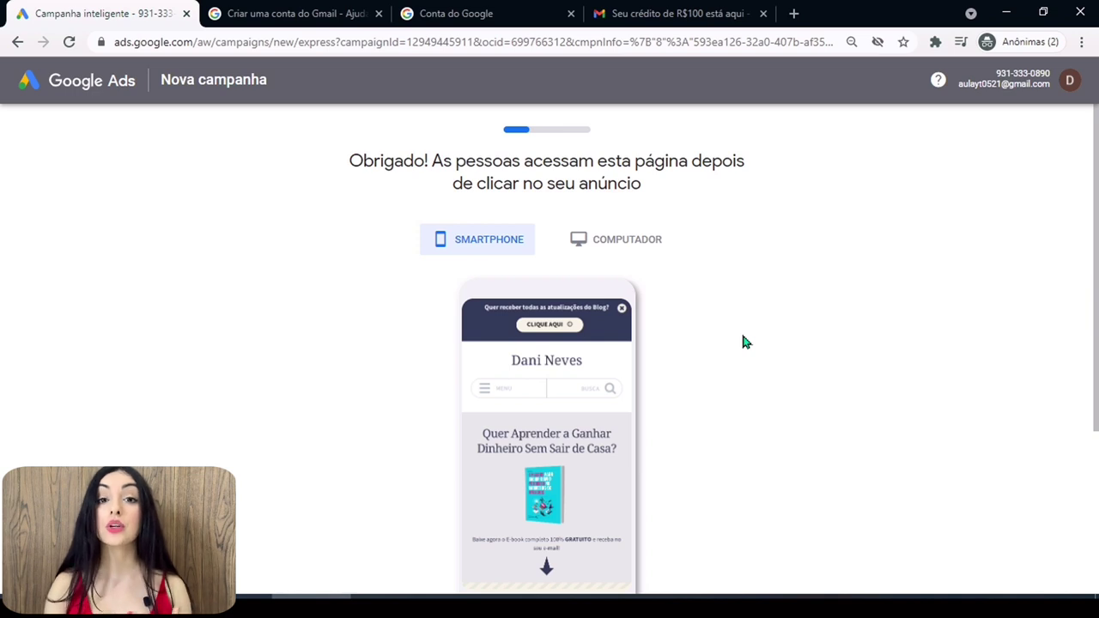
{"action": "scroll", "coordinate": [1079, 221], "scroll_direction": "down", "scroll_amount": 3}
Step: Accept the landing-page preview and look over the ad text page
{"action": "left_click", "coordinate": [721, 437]}
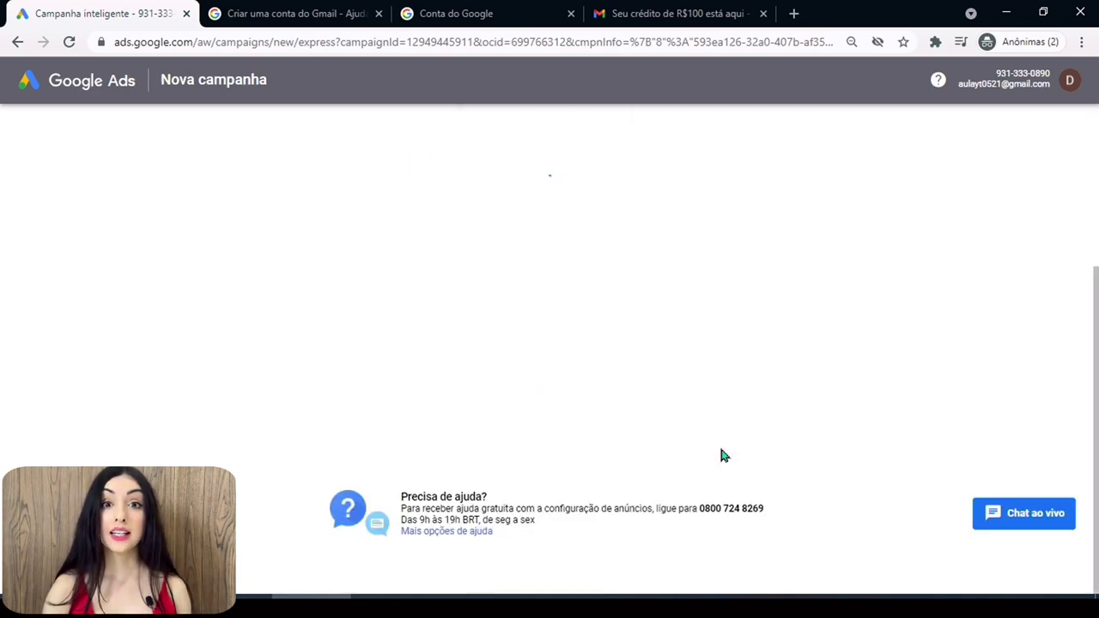
{"action": "scroll", "coordinate": [677, 353], "scroll_direction": "down", "scroll_amount": 1}
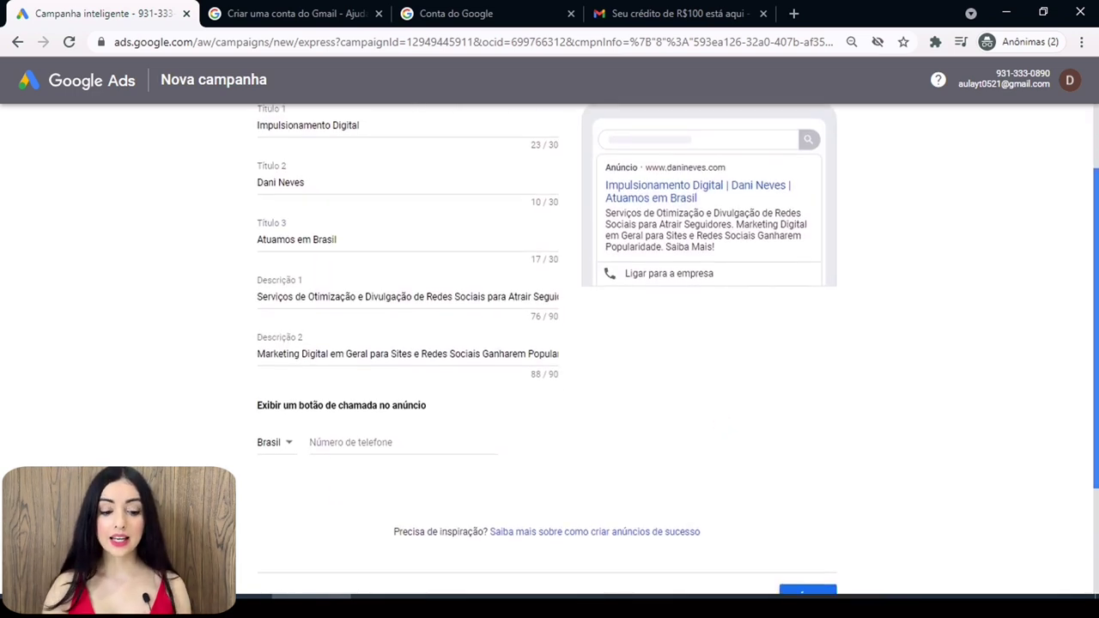
{"action": "scroll", "coordinate": [678, 349], "scroll_direction": "up", "scroll_amount": 1}
{"action": "scroll", "coordinate": [678, 349], "scroll_direction": "down", "scroll_amount": 3}
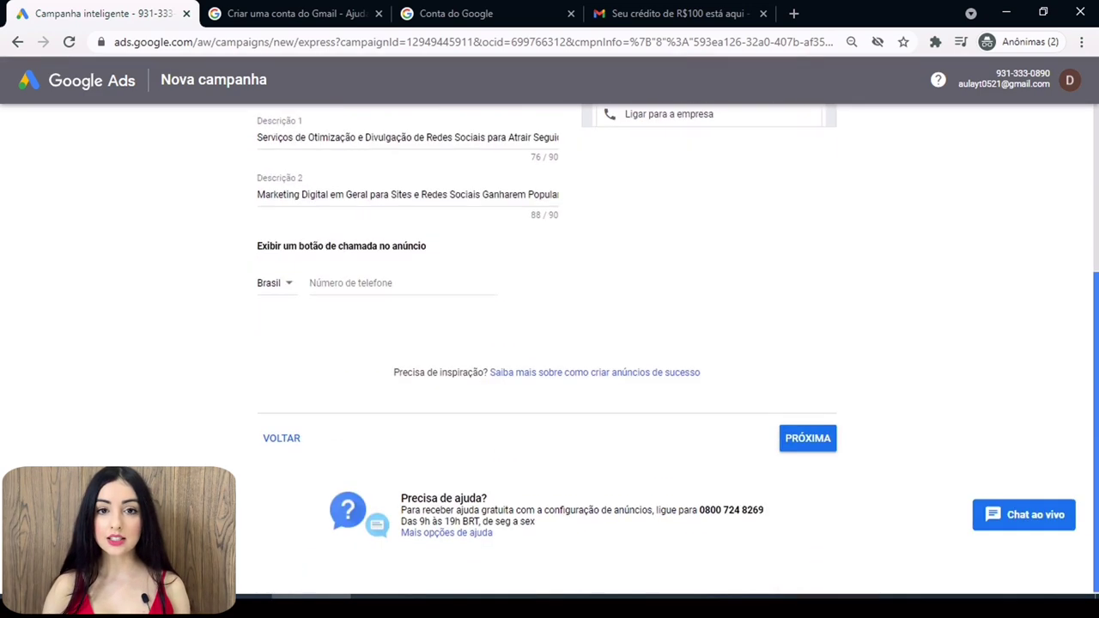
{"action": "scroll", "coordinate": [677, 349], "scroll_direction": "up", "scroll_amount": 2}
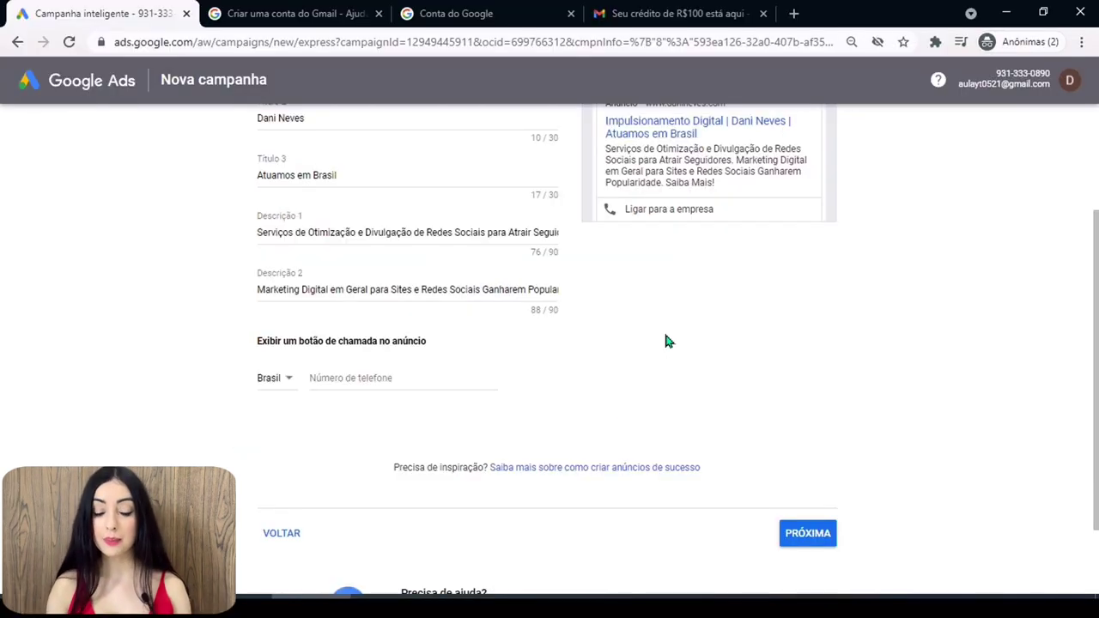
Step: Paste the business phone number for the call button and accept the Português keyword themes
{"action": "left_click", "coordinate": [360, 378]}
{"action": "key", "text": "ctrl+v"}
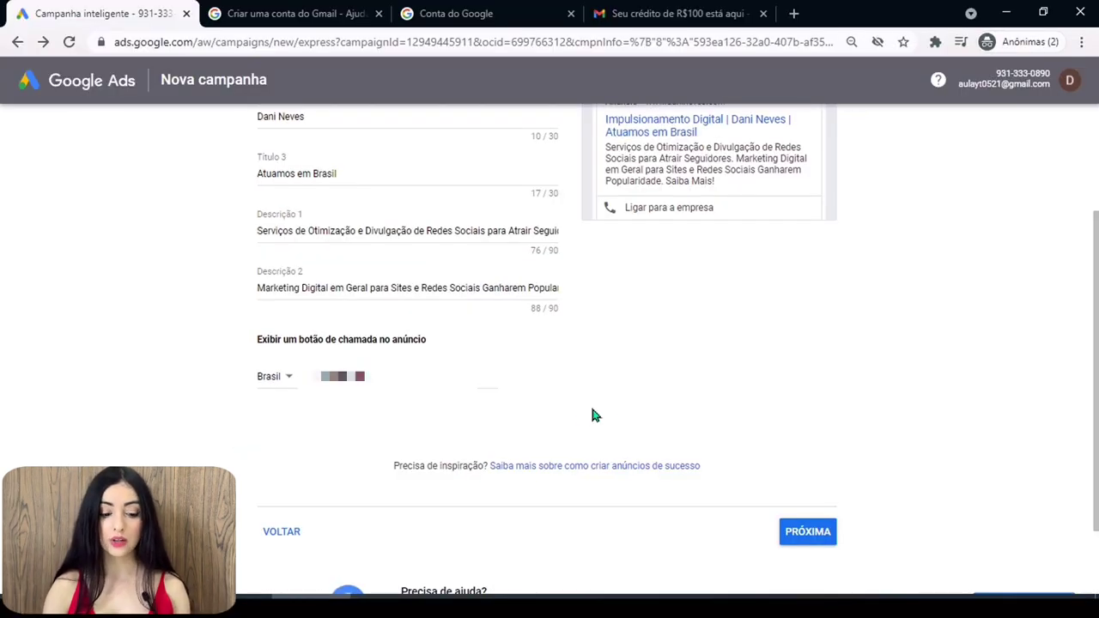
{"action": "left_click", "coordinate": [808, 531]}
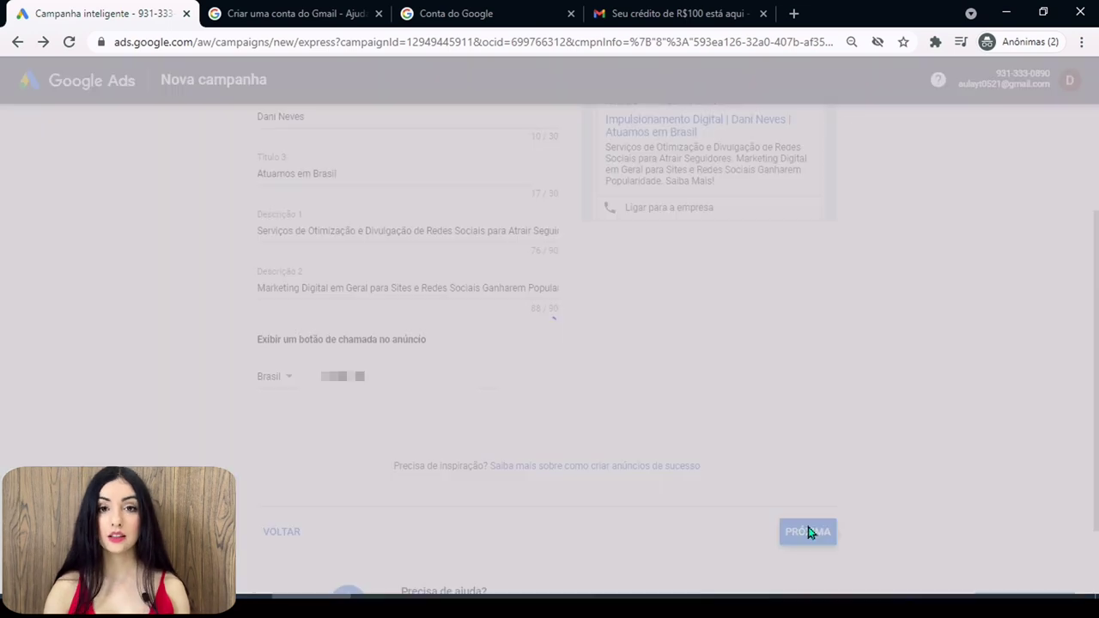
{"action": "scroll", "coordinate": [798, 507], "scroll_direction": "down", "scroll_amount": 3}
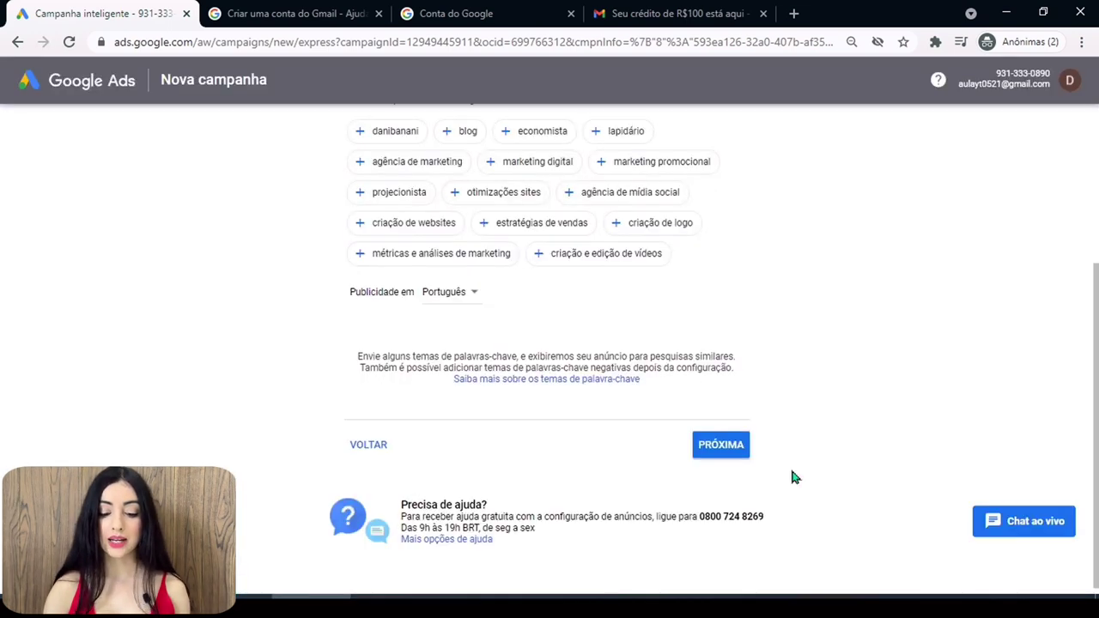
{"action": "left_click", "coordinate": [730, 456]}
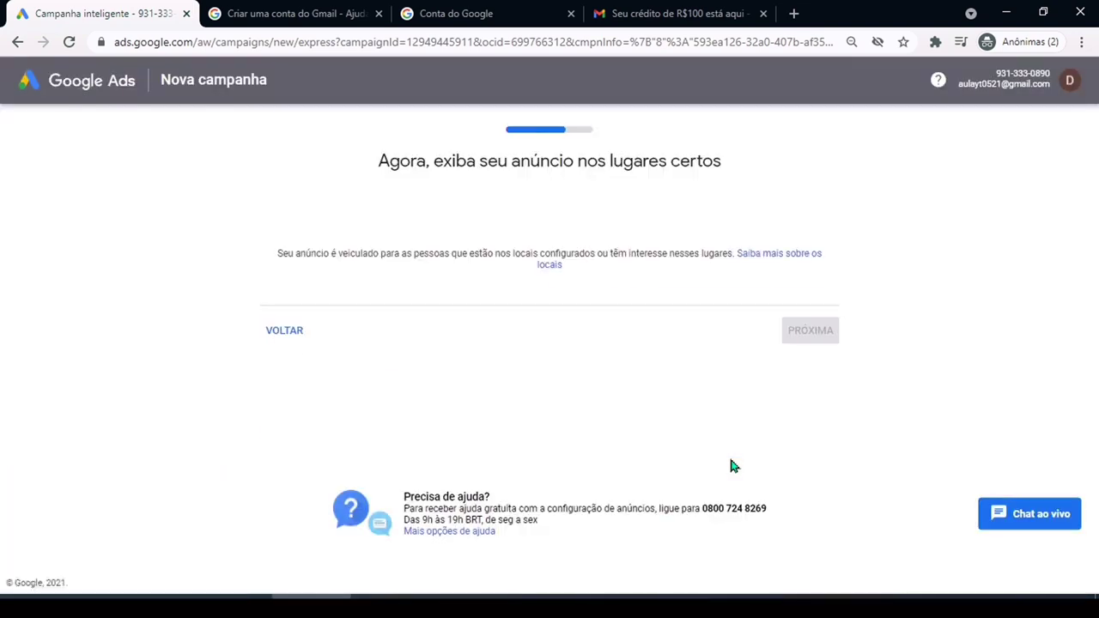
Step: Keep the location settings and the recommended R$19 daily (R$578 monthly) budget
{"action": "scroll", "coordinate": [728, 454], "scroll_direction": "down", "scroll_amount": 2}
{"action": "left_click", "coordinate": [809, 443]}
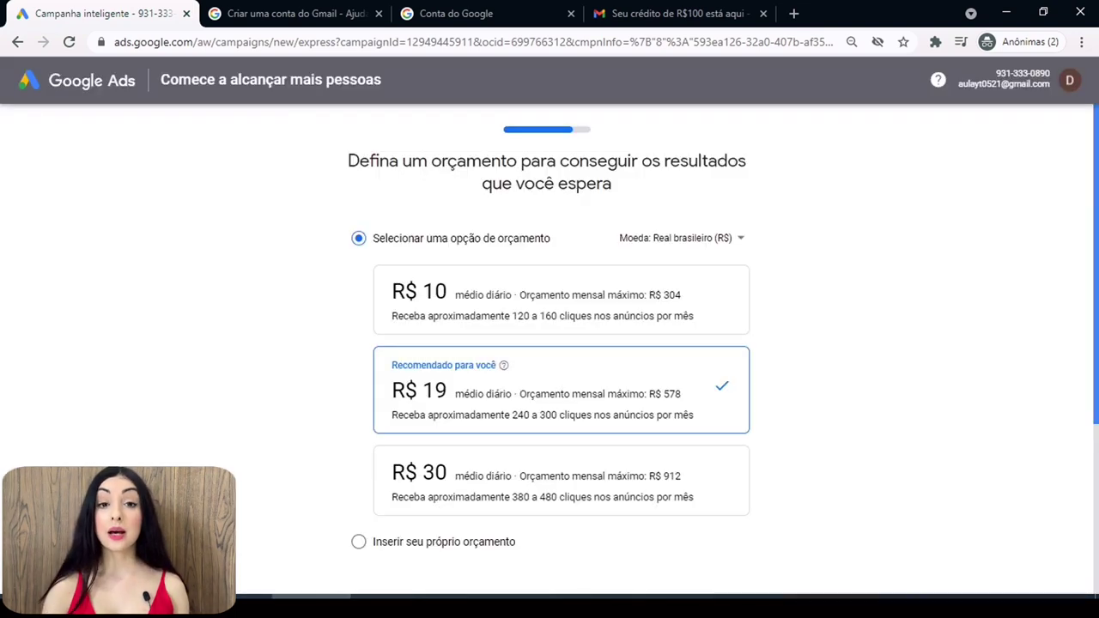
{"action": "scroll", "coordinate": [823, 311], "scroll_direction": "down", "scroll_amount": 3}
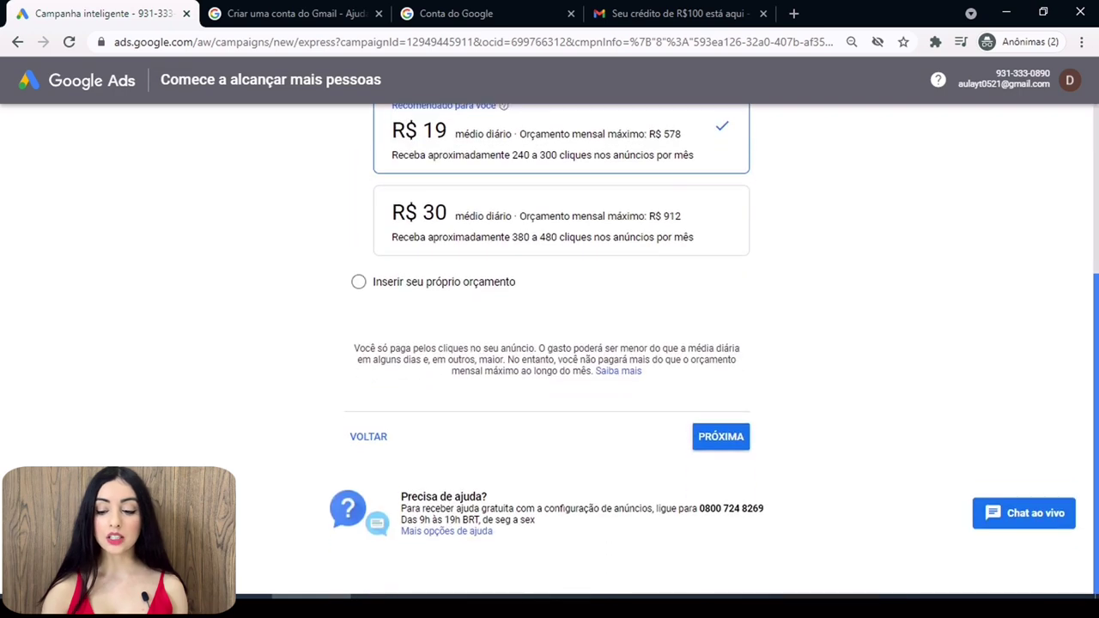
{"action": "left_click", "coordinate": [722, 438]}
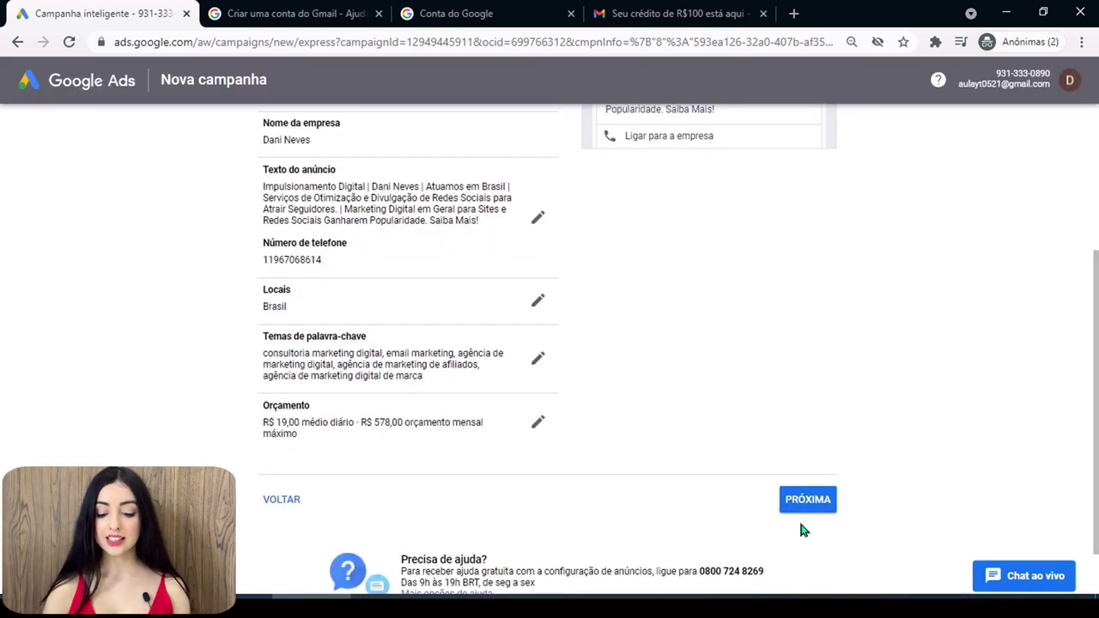
{"action": "left_click", "coordinate": [805, 502]}
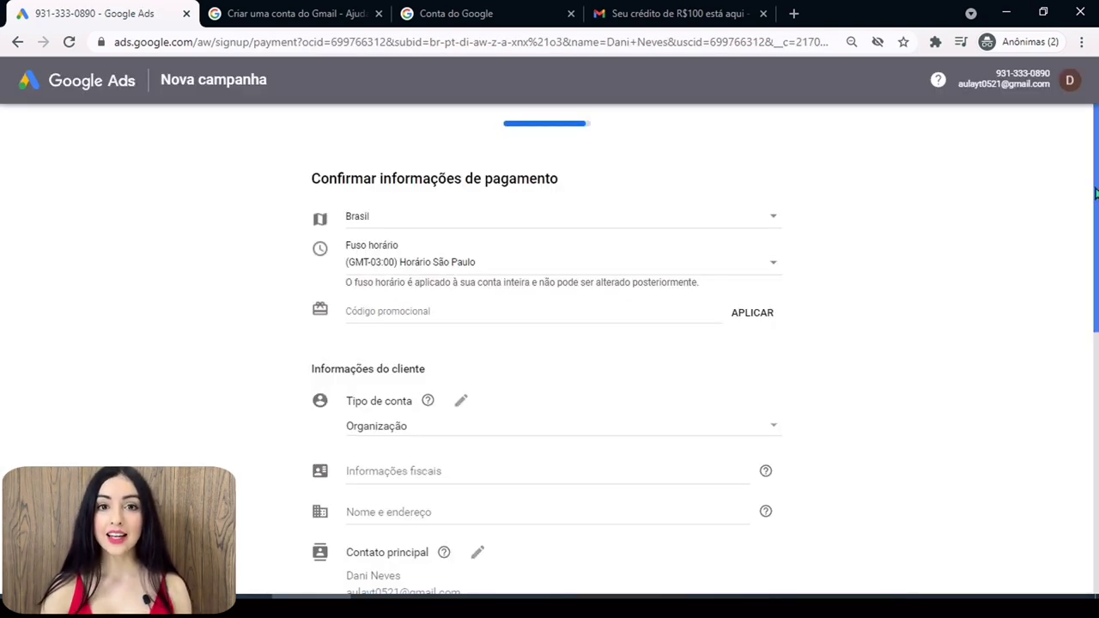
Step: Scroll through the payment form showing Brasil, São Paulo time zone, Organização and automatic payments
{"action": "scroll", "coordinate": [1096, 193], "scroll_direction": "down", "scroll_amount": 1}
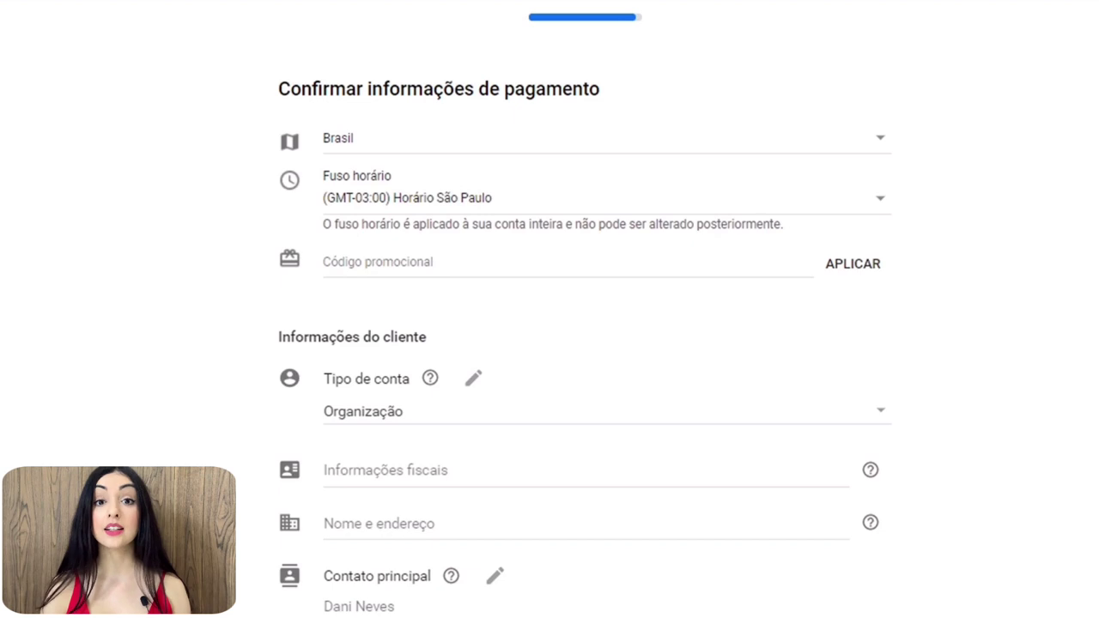
{"action": "scroll", "coordinate": [550, 343], "scroll_direction": "down", "scroll_amount": 3}
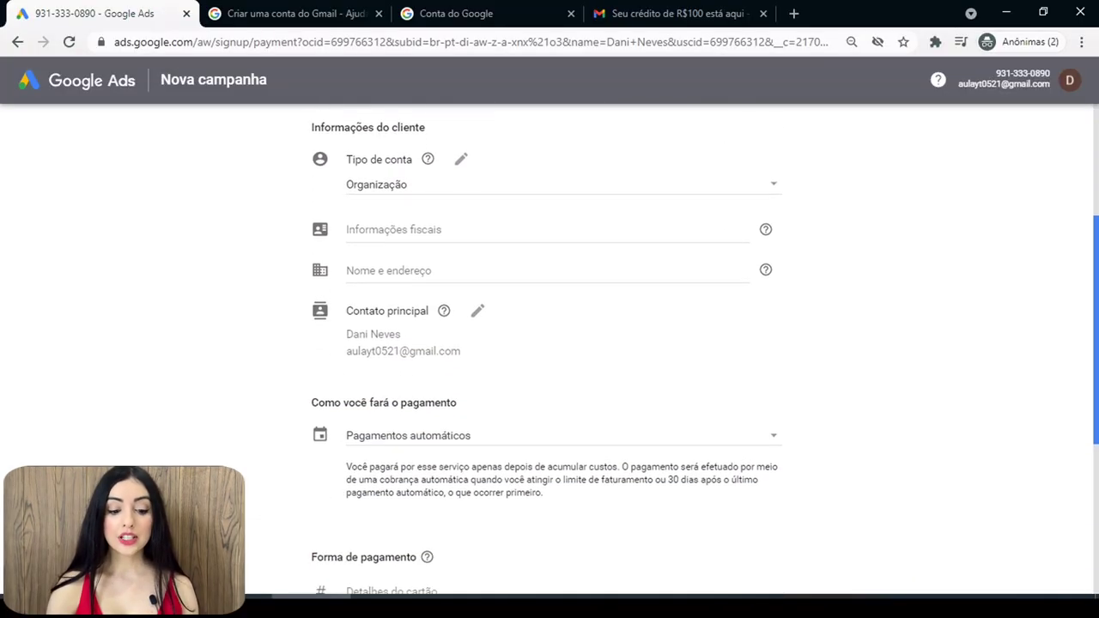
{"action": "scroll", "coordinate": [1095, 242], "scroll_direction": "up", "scroll_amount": 3}
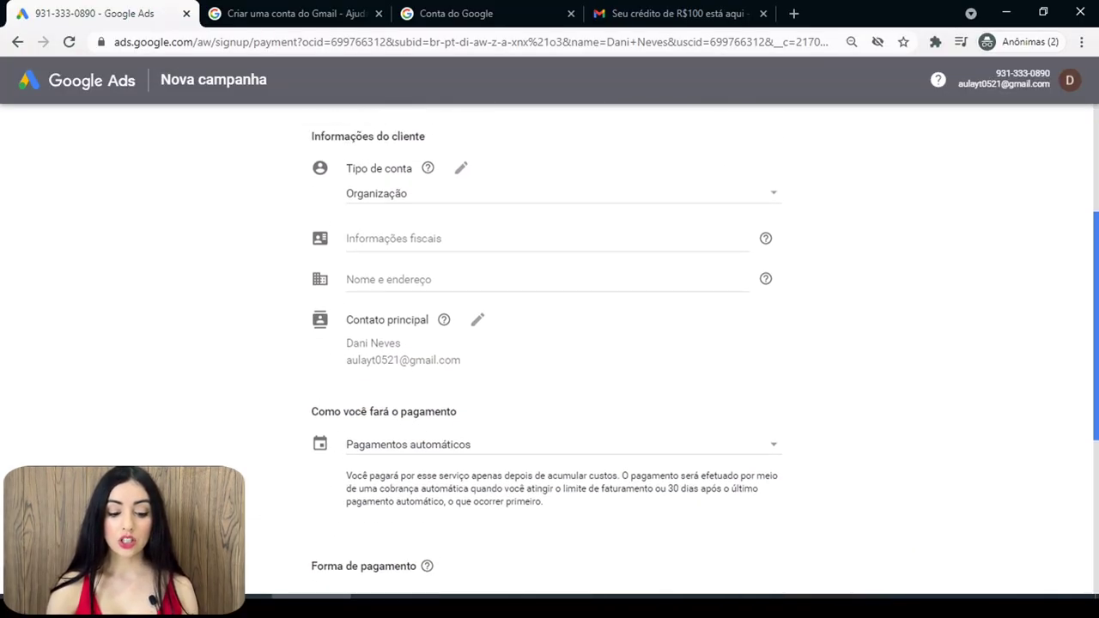
{"action": "scroll", "coordinate": [1096, 241], "scroll_direction": "down", "scroll_amount": 1}
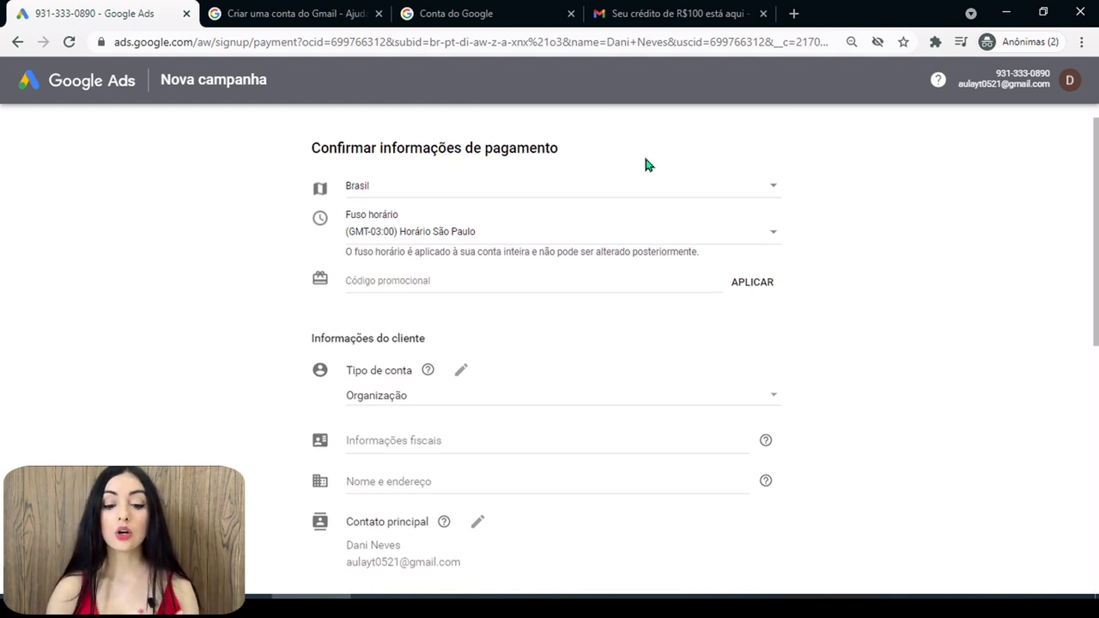
Step: Copy the R$100 offer code from the Gmail e-mail and focus Google Ads' Código promocional field
{"action": "left_click", "coordinate": [650, 12]}
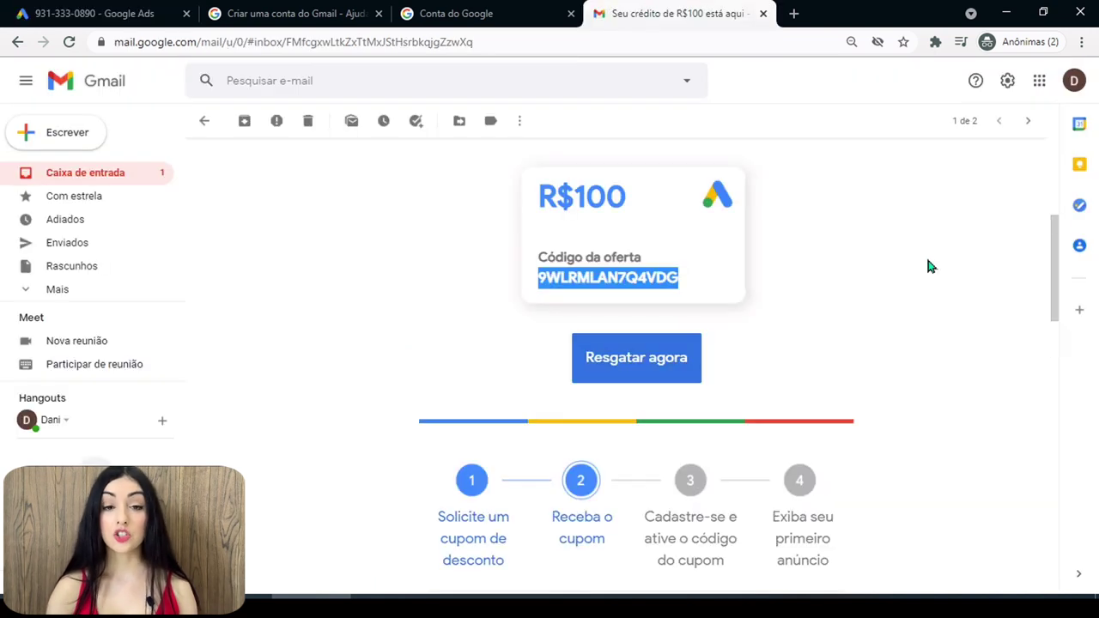
{"action": "double_click", "coordinate": [614, 276]}
{"action": "key", "text": "ctrl+c"}
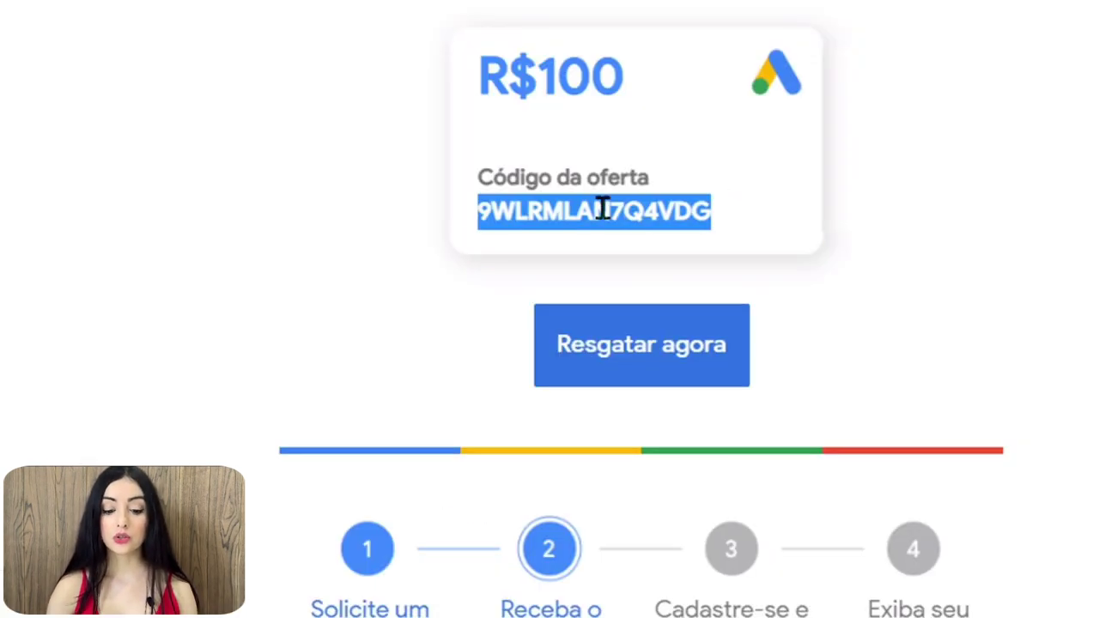
{"action": "right_click", "coordinate": [604, 209]}
{"action": "left_click", "coordinate": [618, 230]}
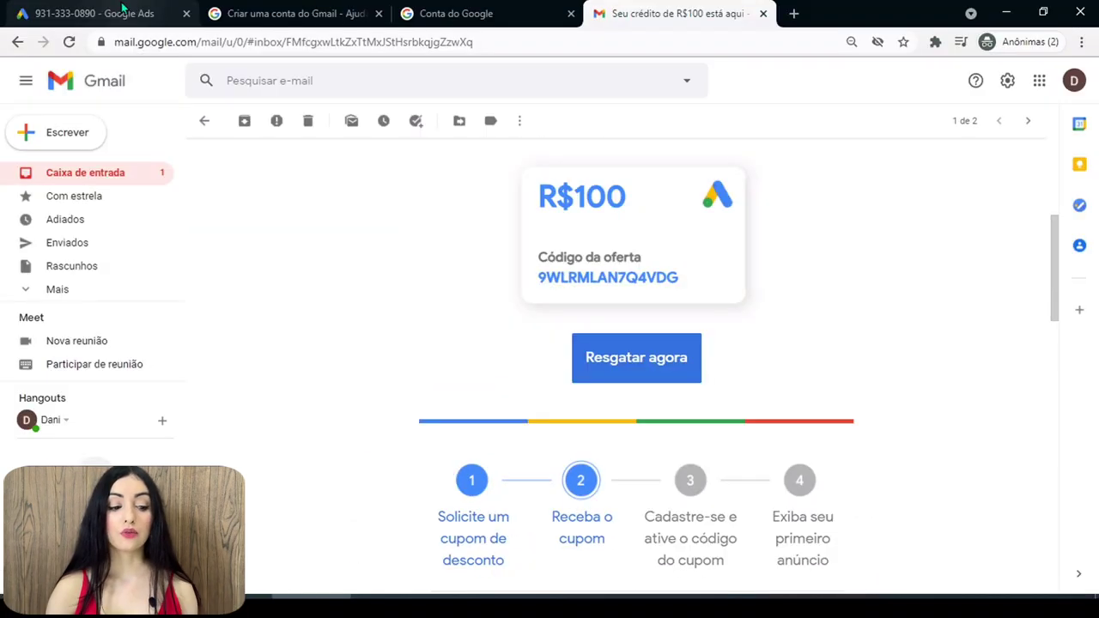
{"action": "left_click", "coordinate": [122, 10]}
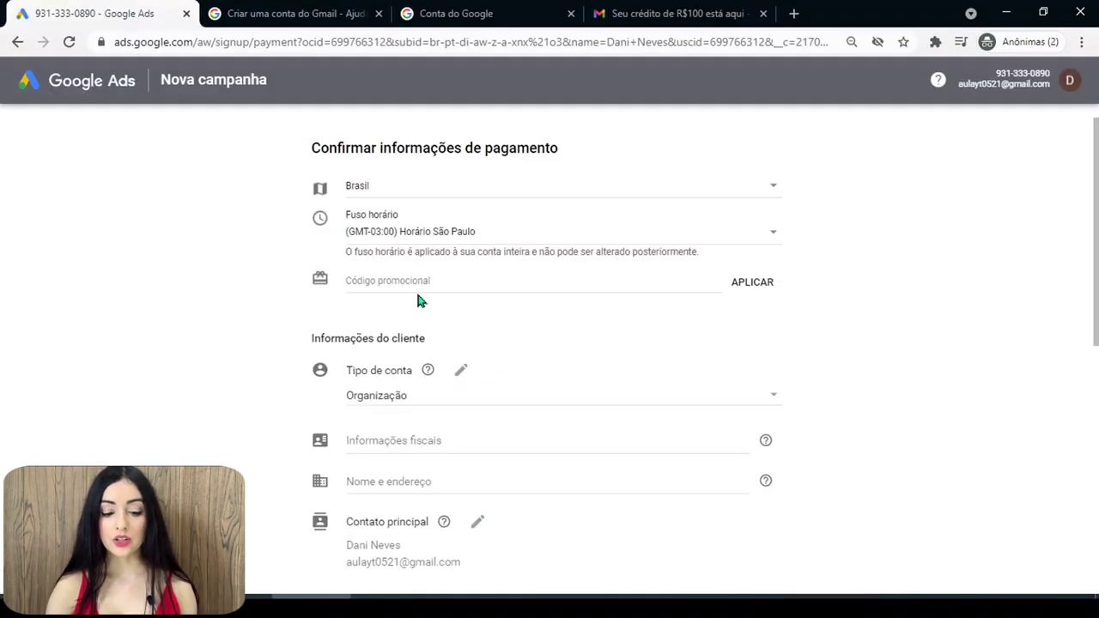
{"action": "left_click", "coordinate": [366, 280]}
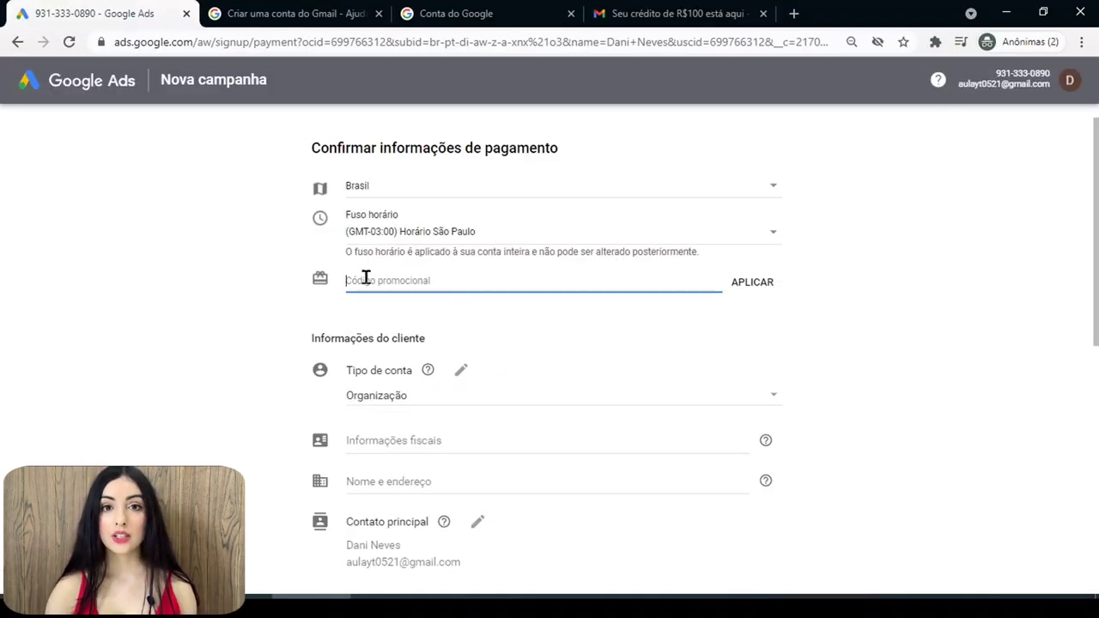
Step: Paste the R$100 offer code into the Código promocional field
{"action": "right_click", "coordinate": [366, 278]}
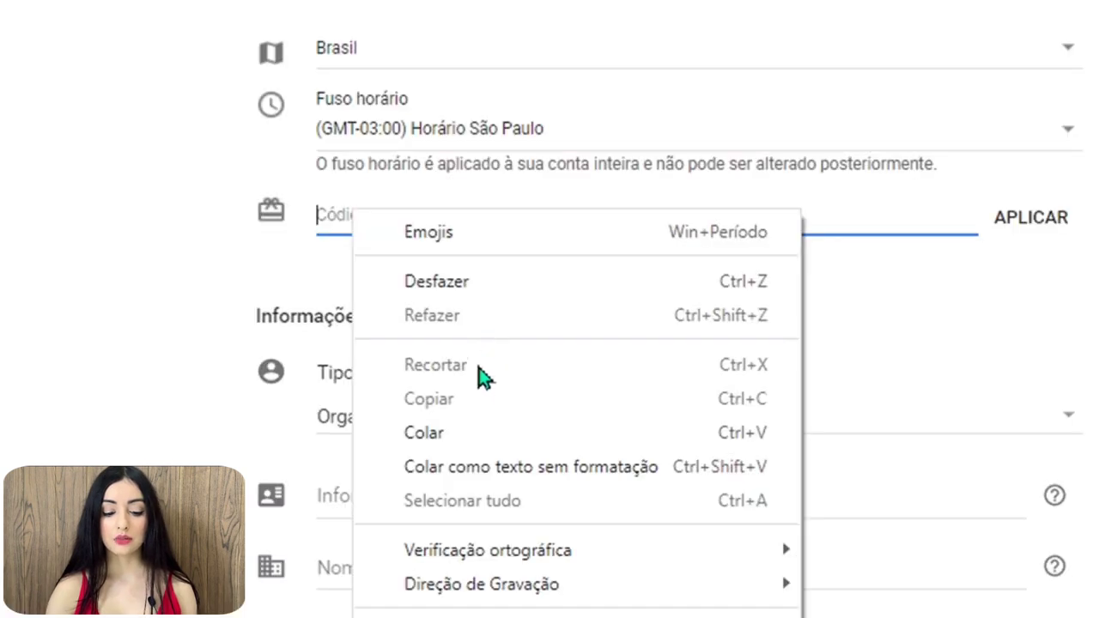
{"action": "left_click", "coordinate": [486, 437]}
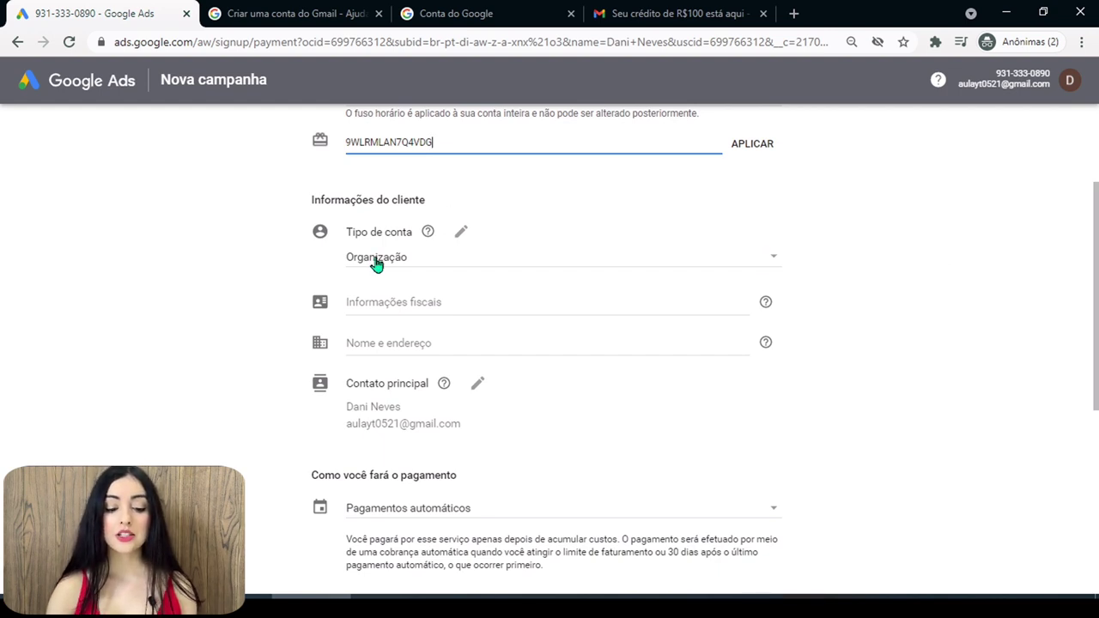
Step: Switch the account type to Pessoa física, fill in the CPF and date of birth, and verify them
{"action": "left_click", "coordinate": [734, 255]}
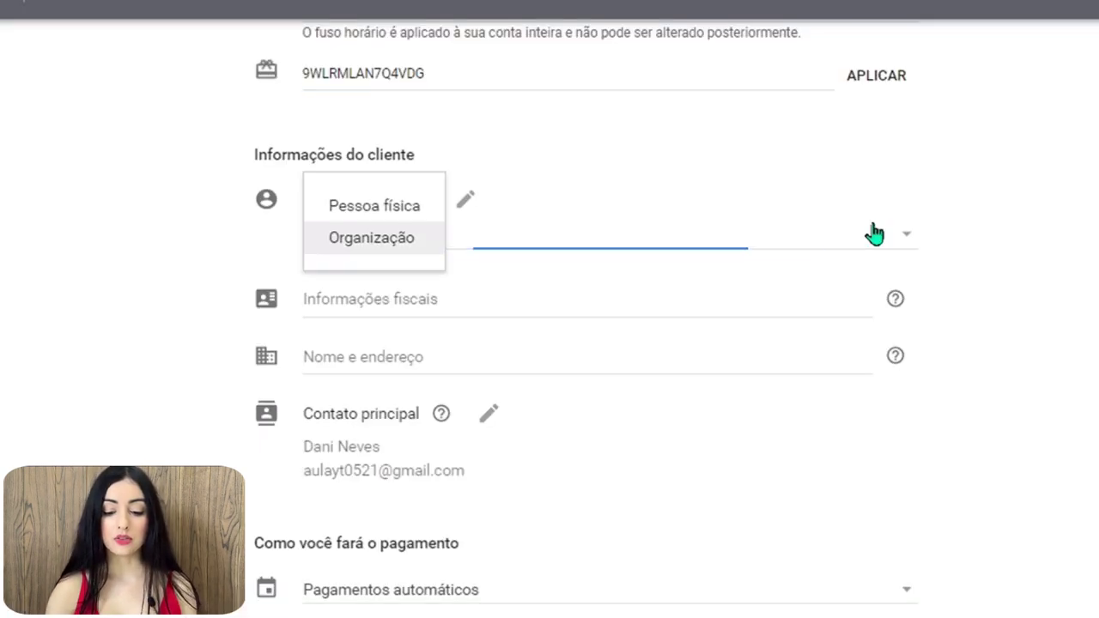
{"action": "left_click", "coordinate": [388, 206]}
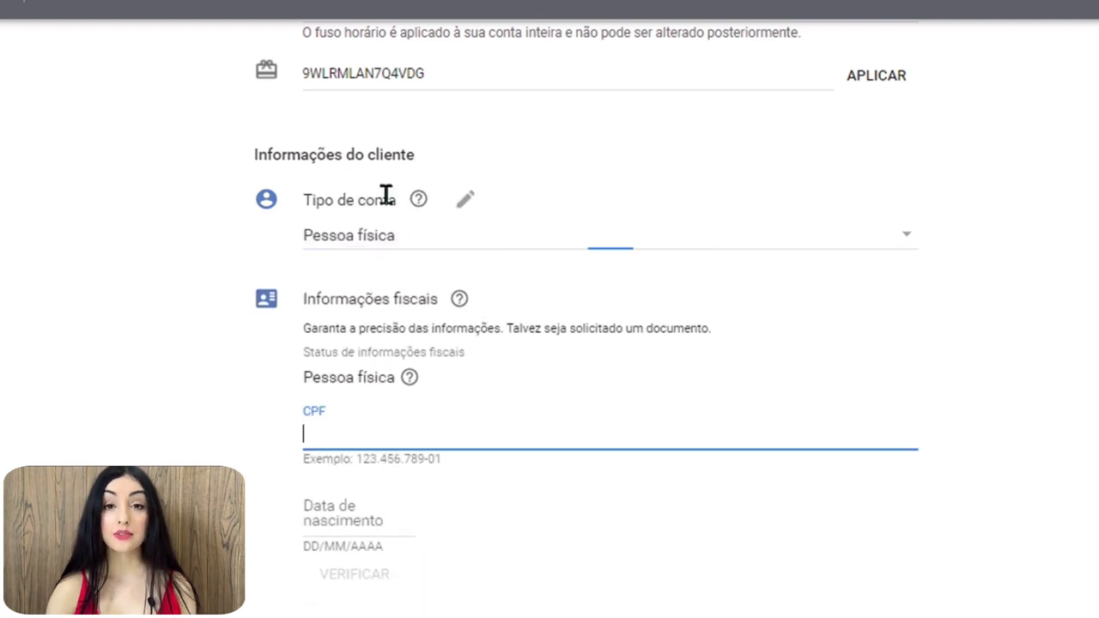
{"action": "left_click", "coordinate": [1011, 194]}
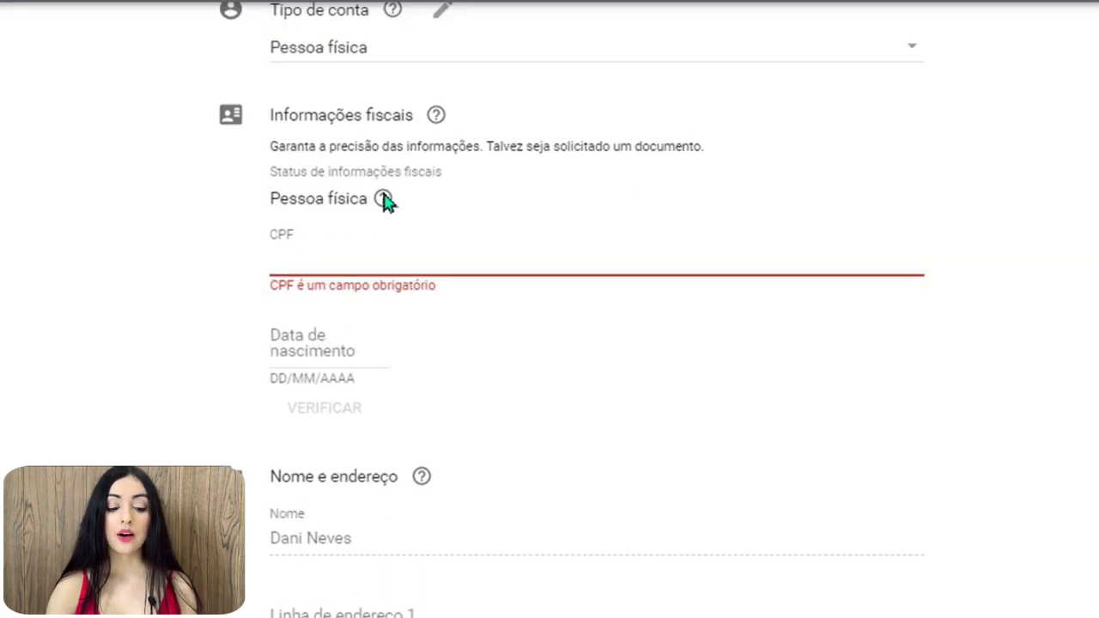
{"action": "left_click", "coordinate": [398, 246]}
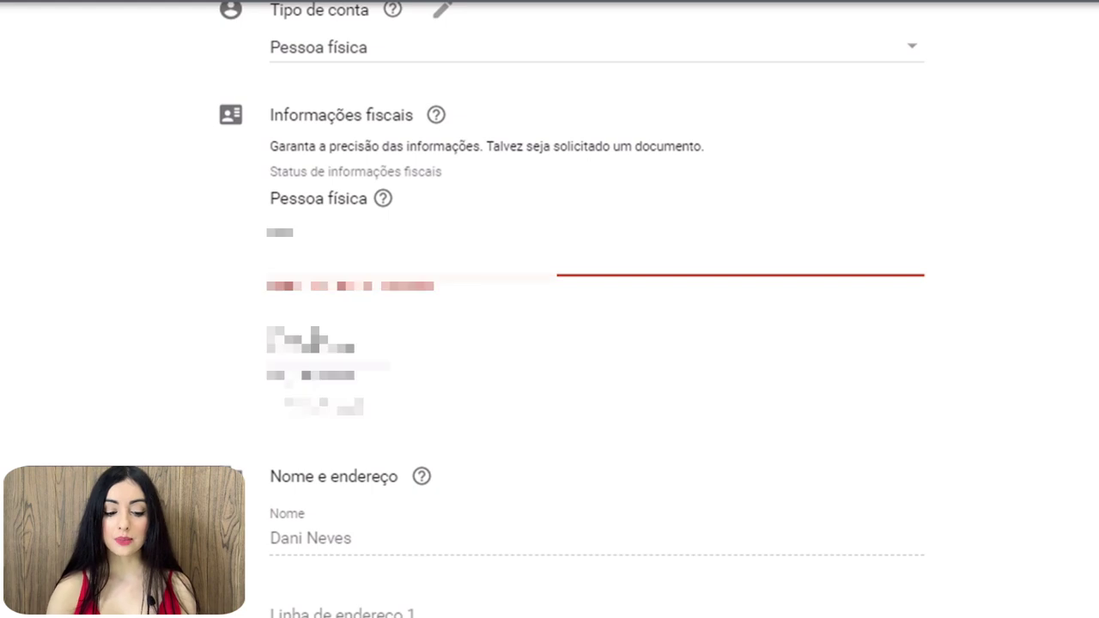
{"action": "left_click", "coordinate": [297, 292]}
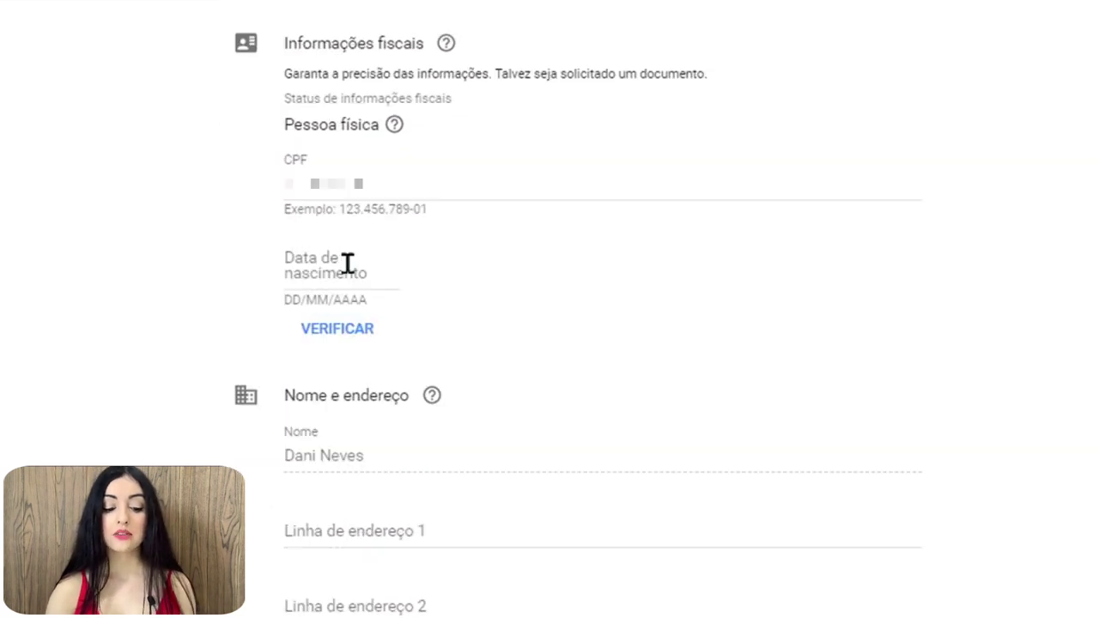
{"action": "left_click", "coordinate": [348, 274]}
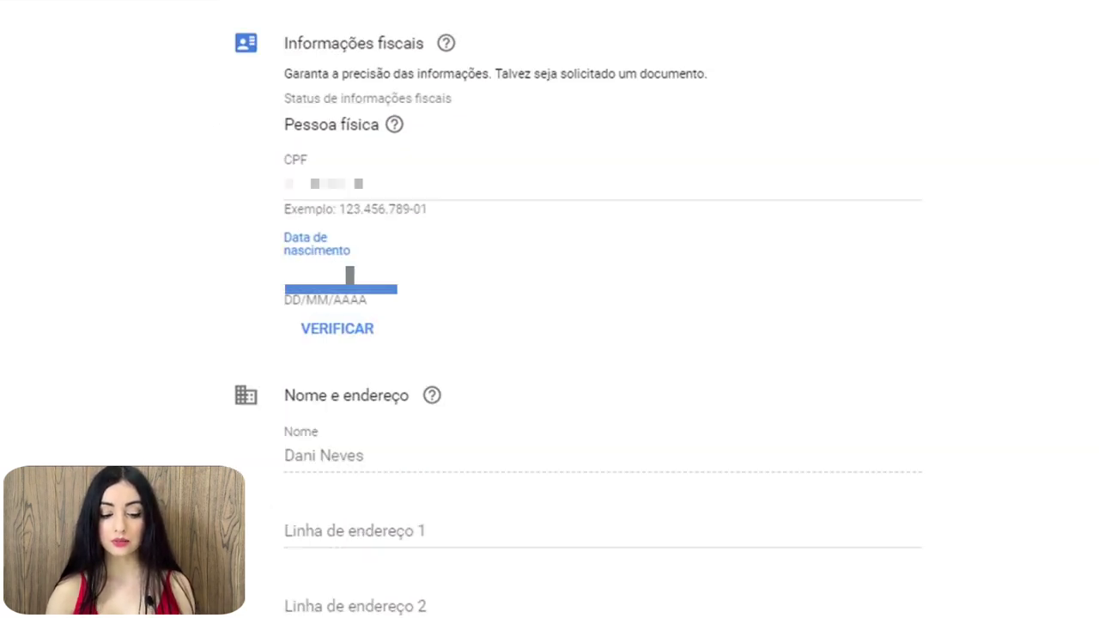
{"action": "type", "text": "01/01/1990"}
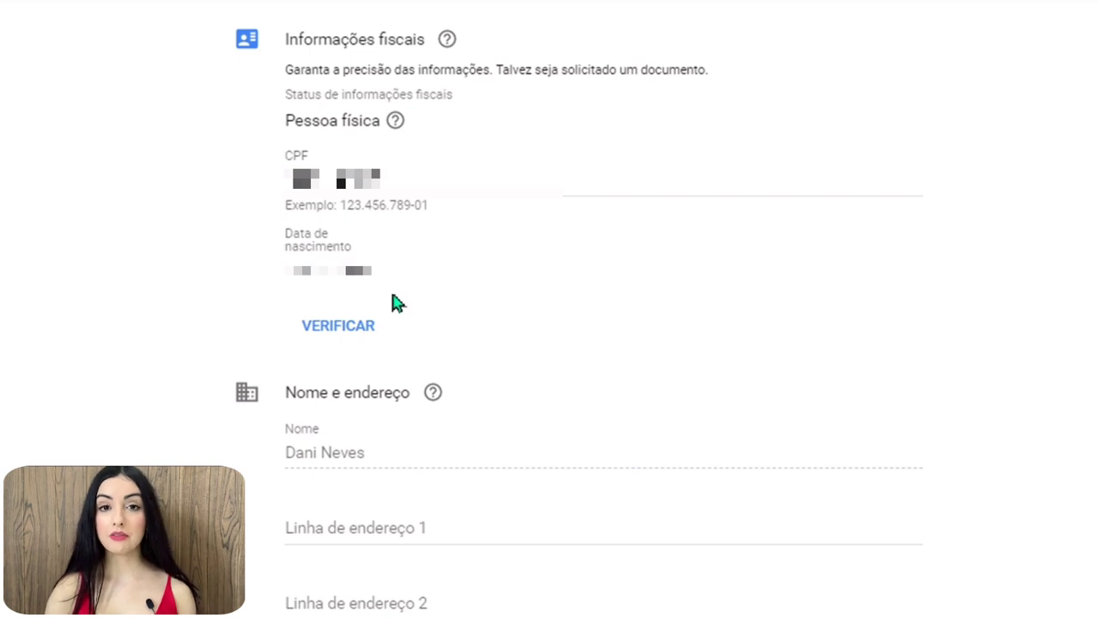
{"action": "left_click", "coordinate": [357, 338]}
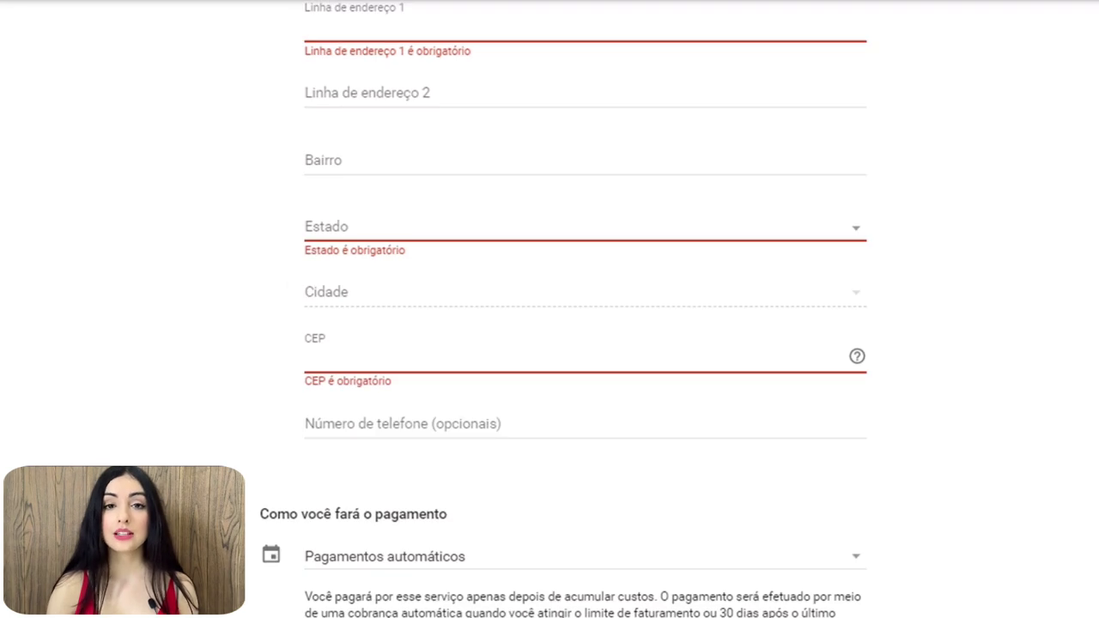
{"action": "scroll", "coordinate": [584, 310], "scroll_direction": "up", "scroll_amount": 1}
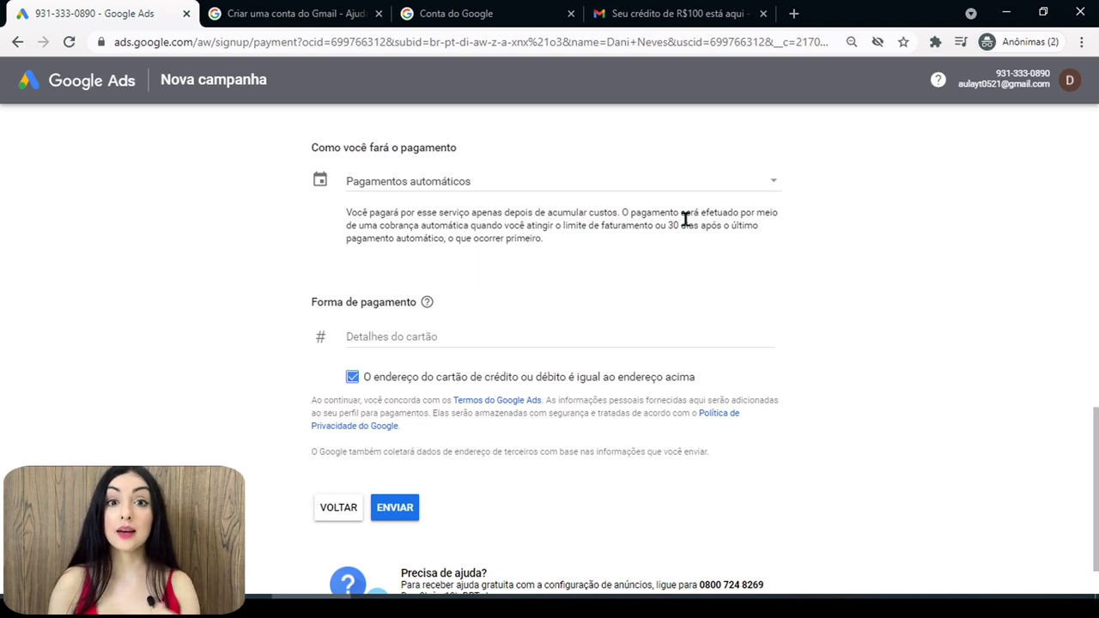
Step: Expand 'Como você fará o pagamento' to show Pagamentos automáticos and Pagamentos manuais
{"action": "left_click_drag", "start_coordinate": [310, 147], "coordinate": [478, 157]}
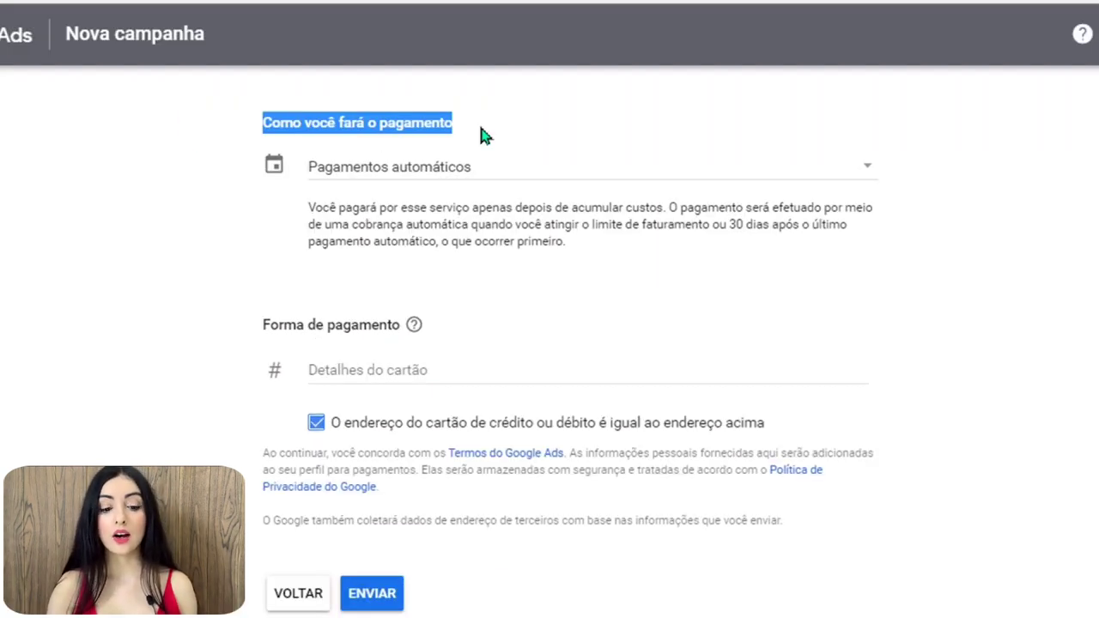
{"action": "left_click", "coordinate": [478, 122]}
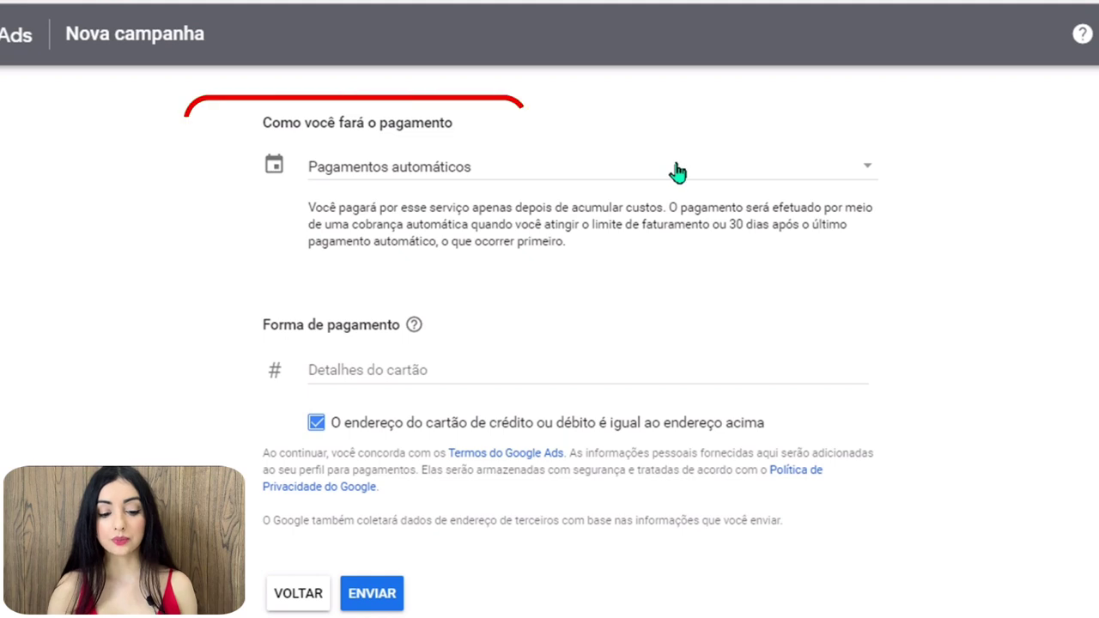
{"action": "left_click", "coordinate": [668, 171]}
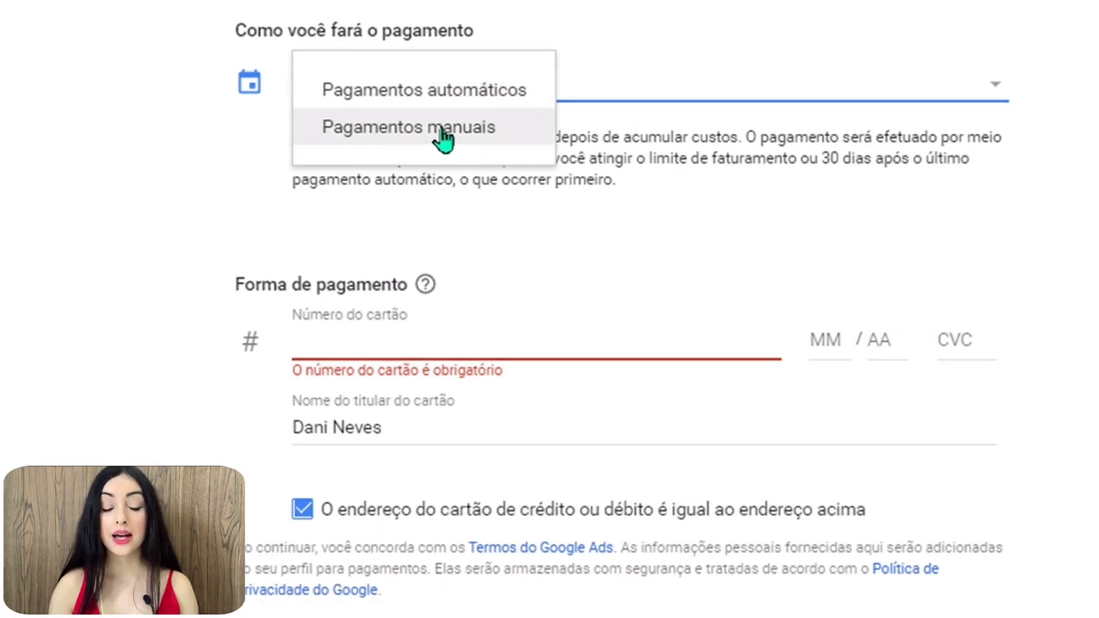
Step: Set Pagamentos manuais with a R$ 40,00 amount paid by Boleto bancário, then submit
{"action": "left_click", "coordinate": [442, 138]}
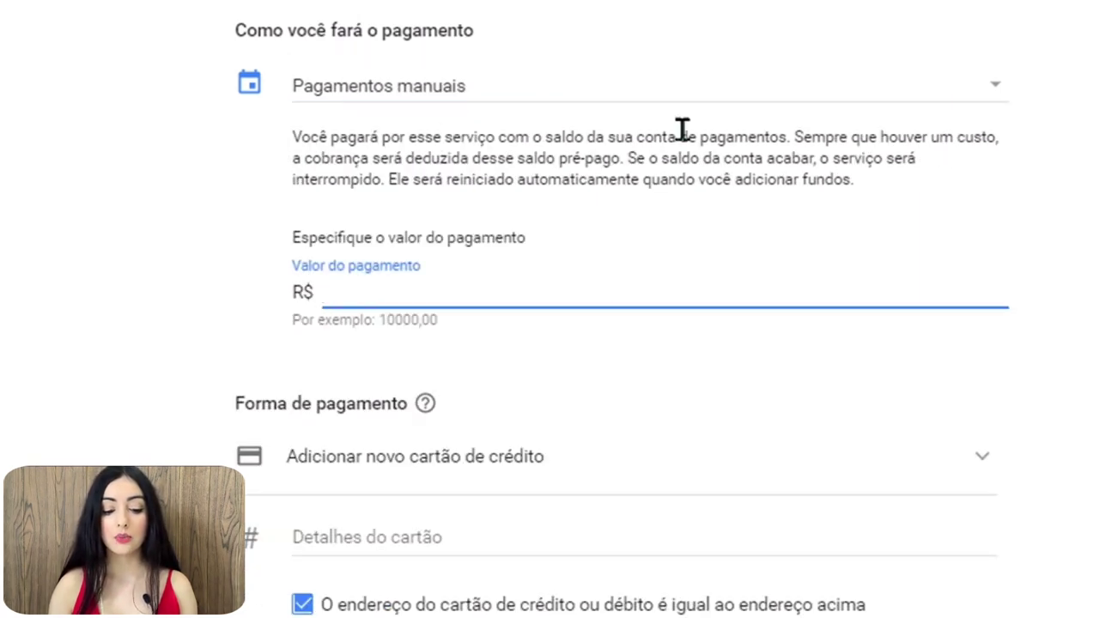
{"action": "left_click", "coordinate": [483, 142]}
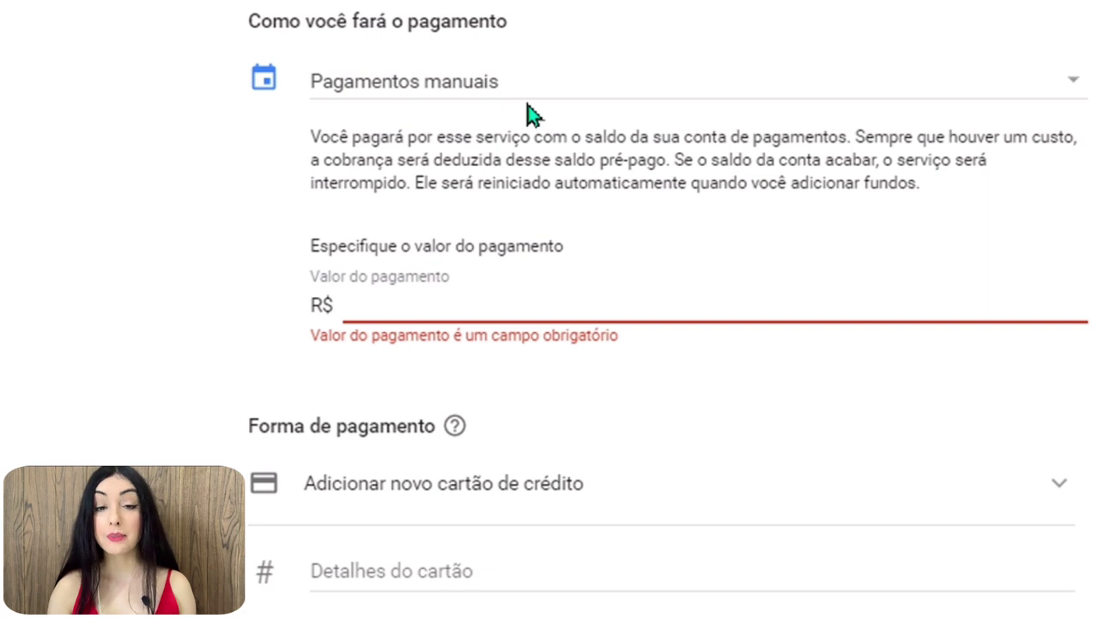
{"action": "left_click", "coordinate": [432, 304]}
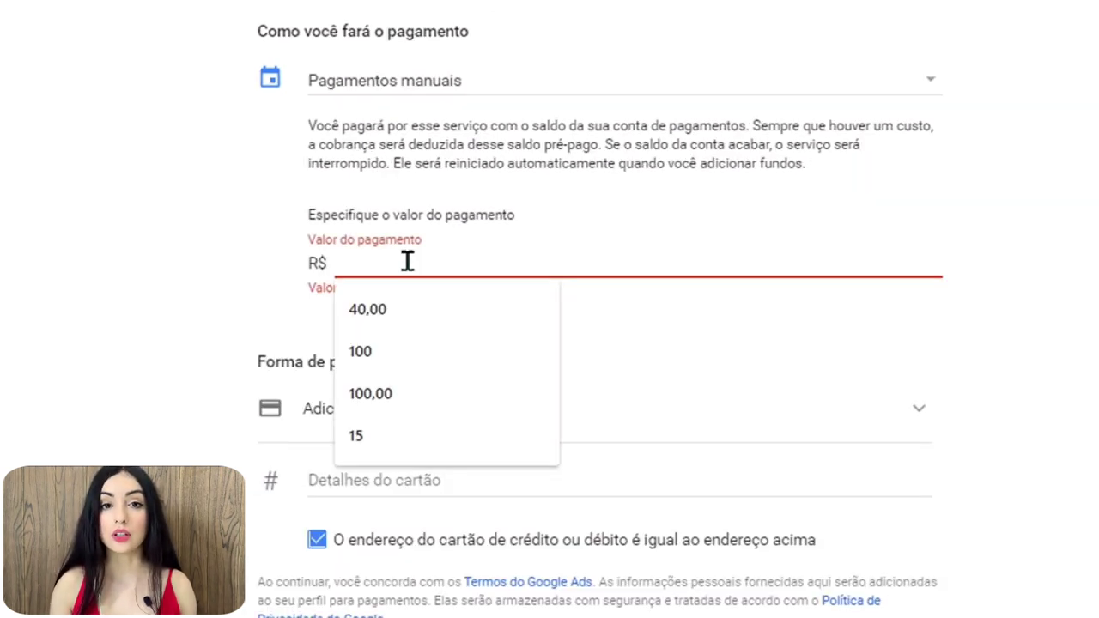
{"action": "left_click", "coordinate": [464, 410]}
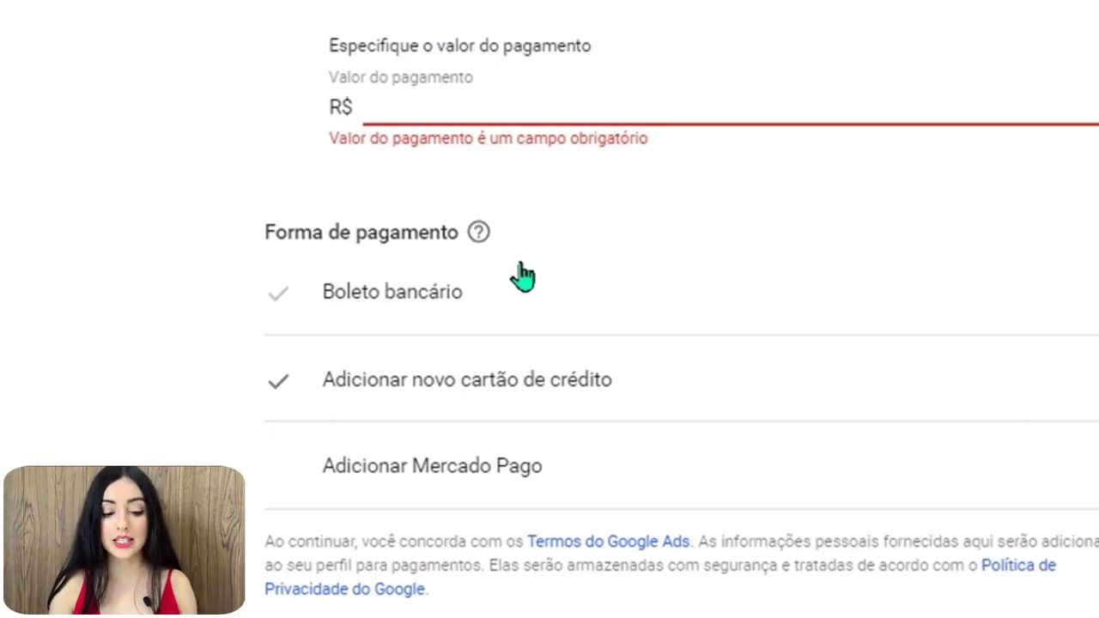
{"action": "left_click", "coordinate": [512, 120]}
{"action": "type", "text": "40"}
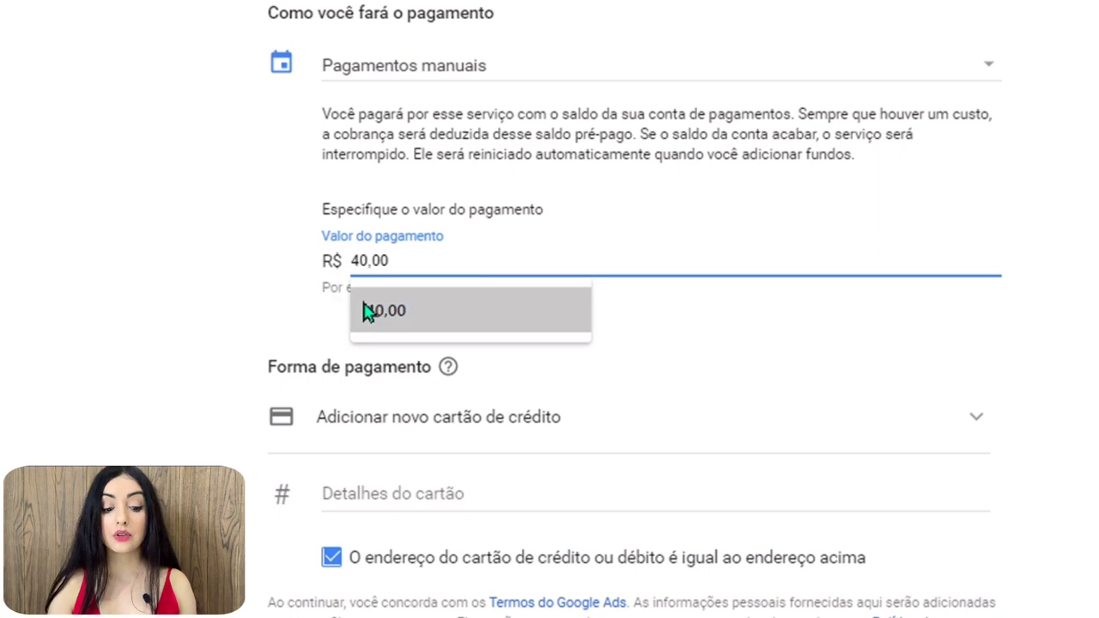
{"action": "left_click", "coordinate": [378, 314]}
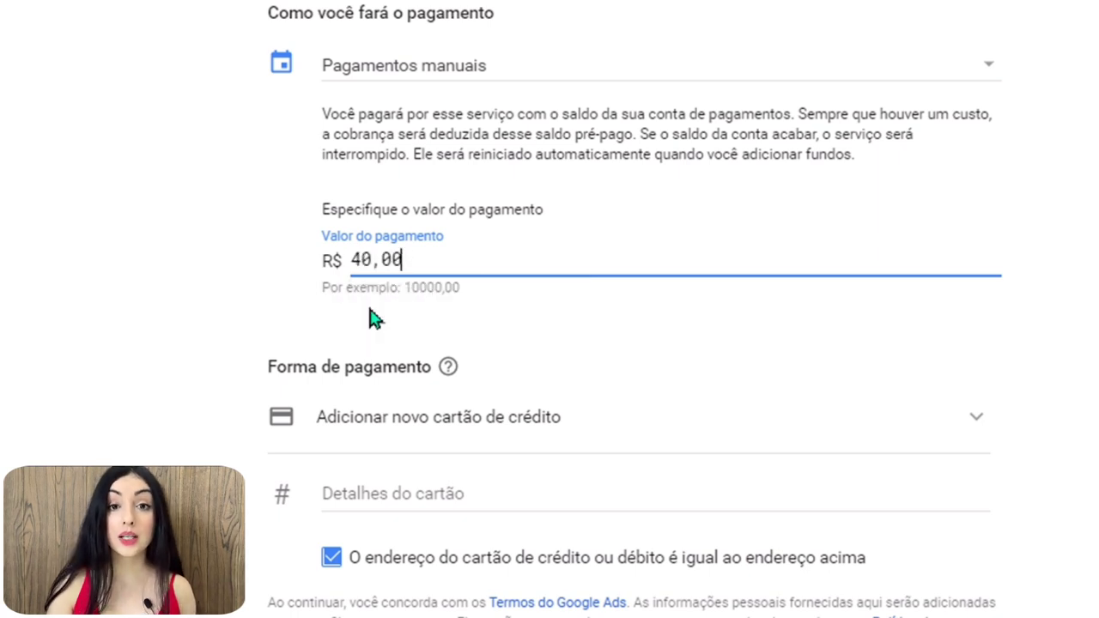
{"action": "left_click", "coordinate": [403, 418]}
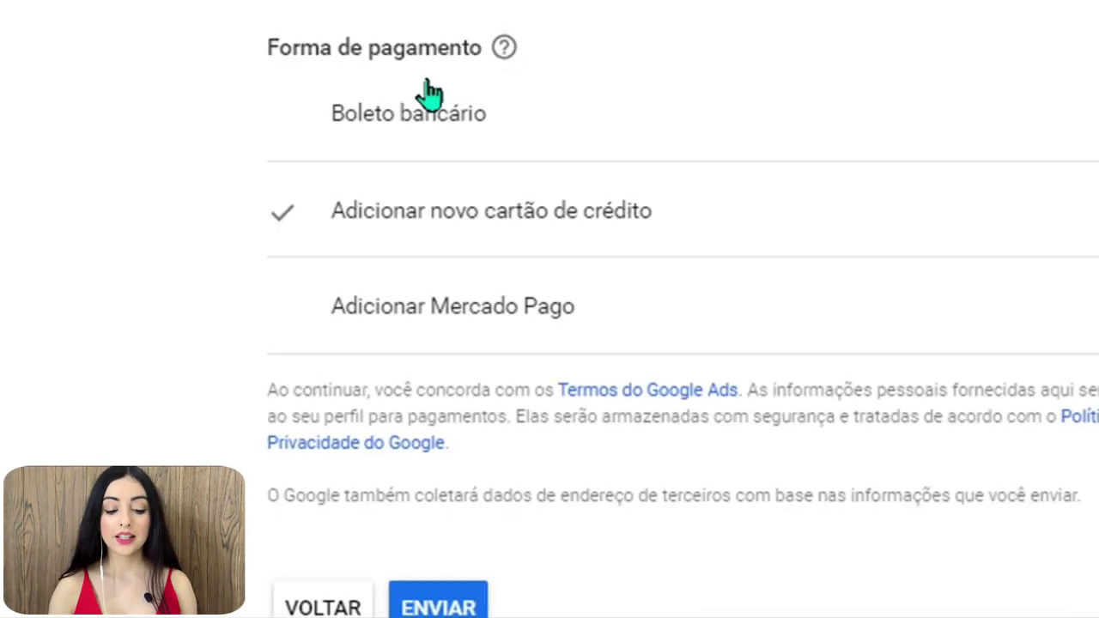
{"action": "left_click", "coordinate": [449, 133]}
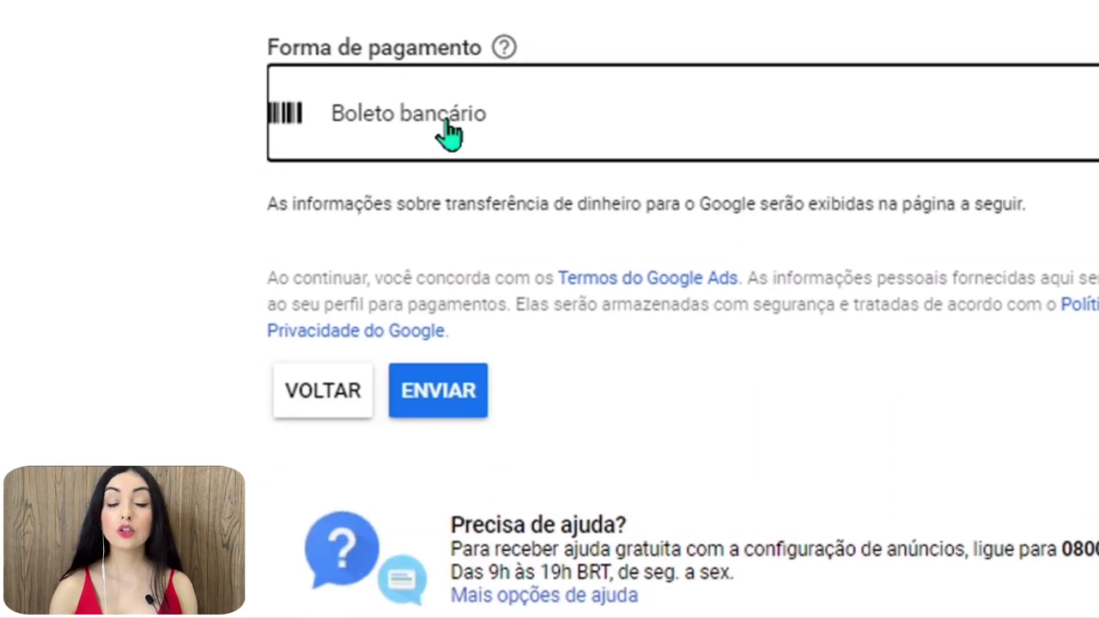
{"action": "left_click", "coordinate": [421, 577]}
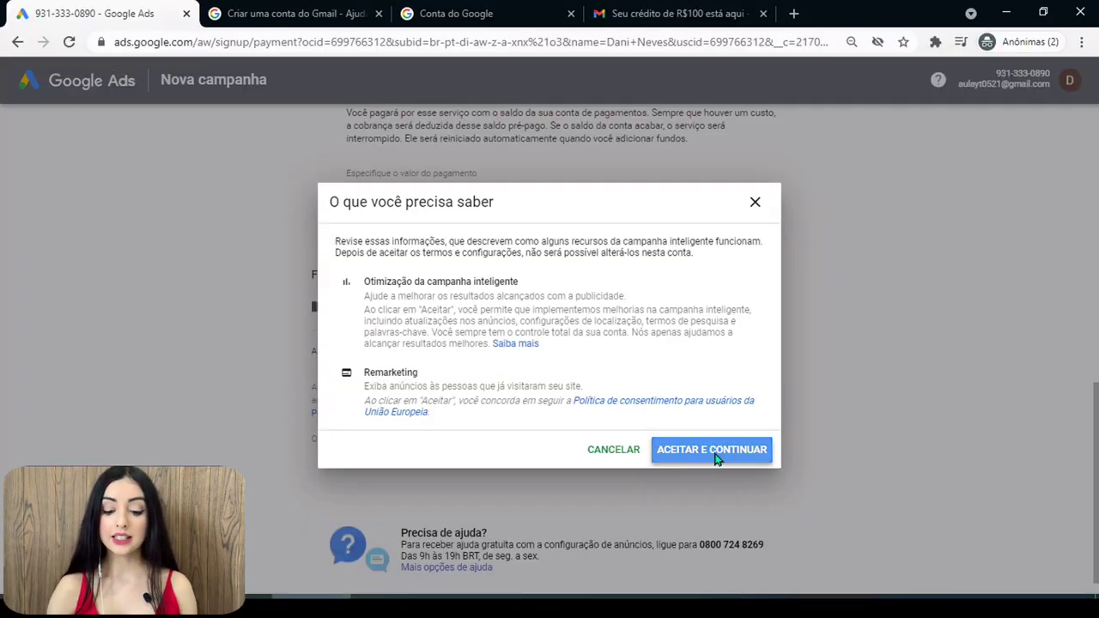
Step: Accept the smart campaign terms, download the boleto instructions, and conclude the transaction
{"action": "left_click", "coordinate": [715, 457]}
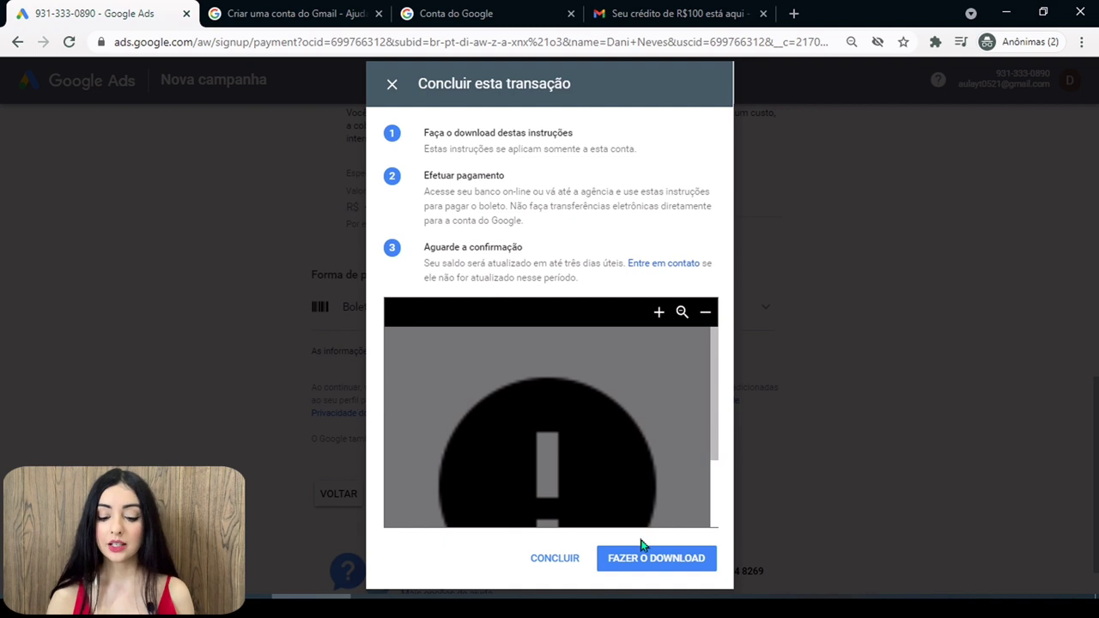
{"action": "left_click", "coordinate": [642, 567]}
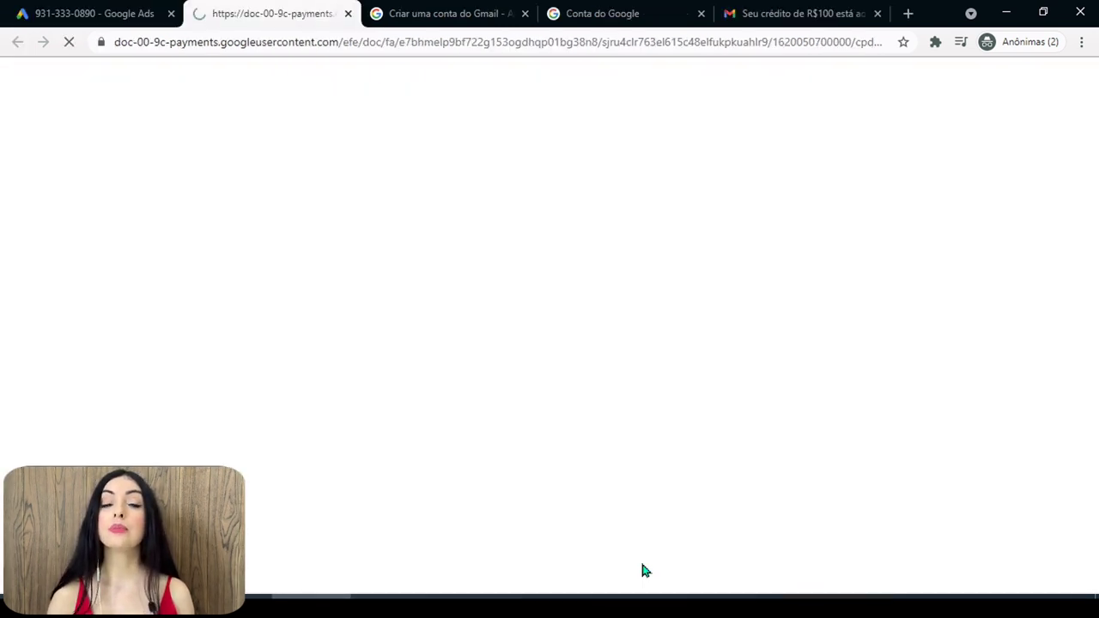
{"action": "key", "text": "ctrl+shift+Tab"}
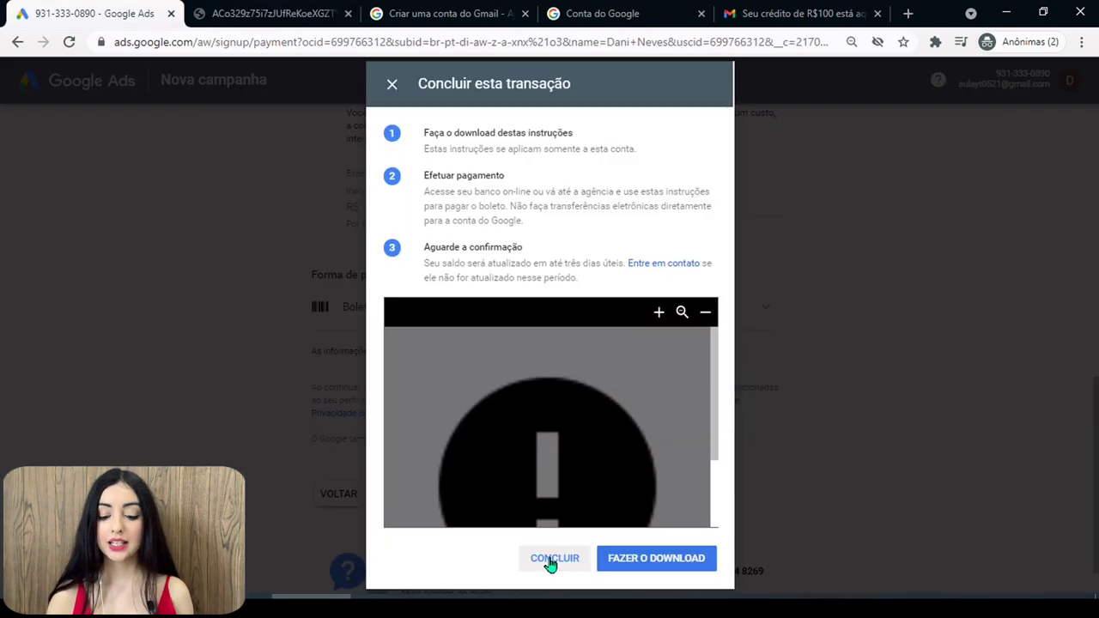
{"action": "left_click", "coordinate": [552, 561]}
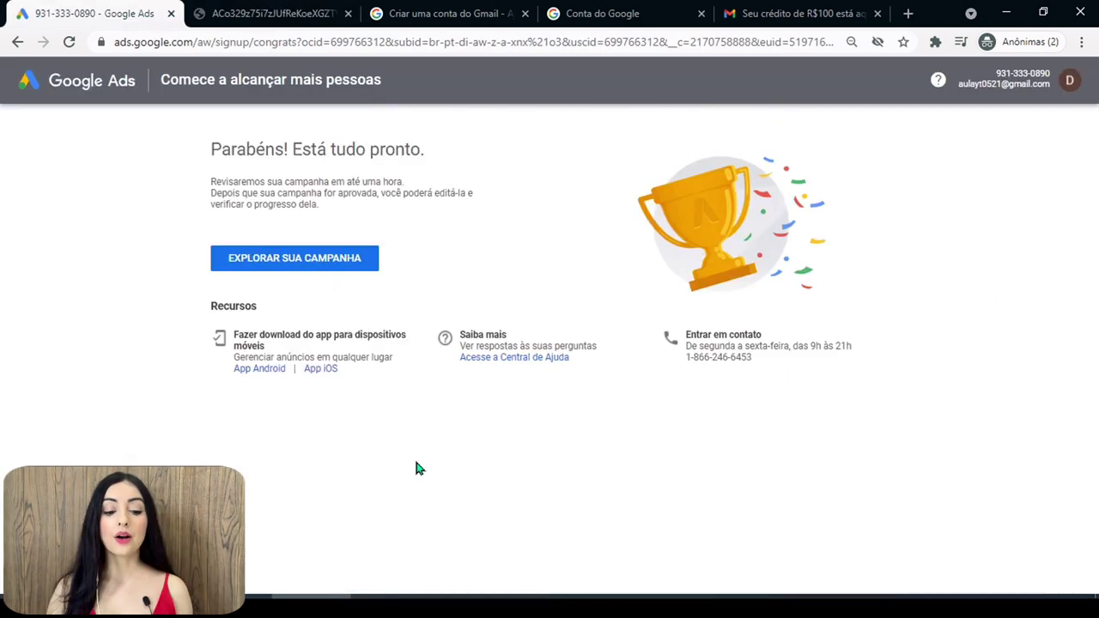
Step: Explore the new campaign, skip analytics linking, and switch the account to modo Especialista
{"action": "left_click", "coordinate": [333, 262]}
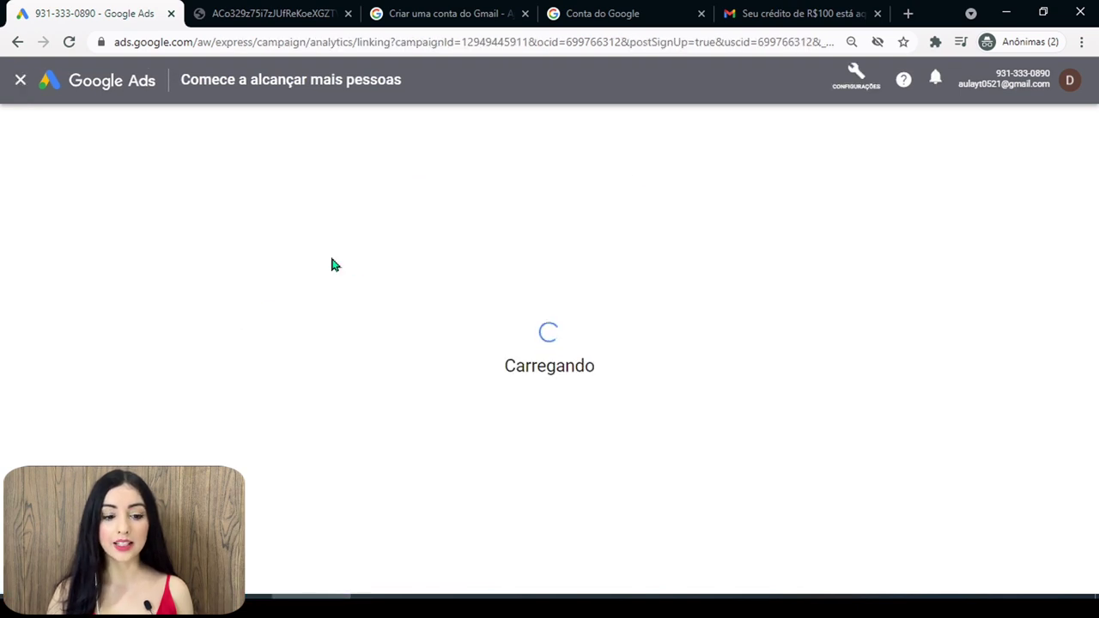
{"action": "left_click", "coordinate": [613, 481]}
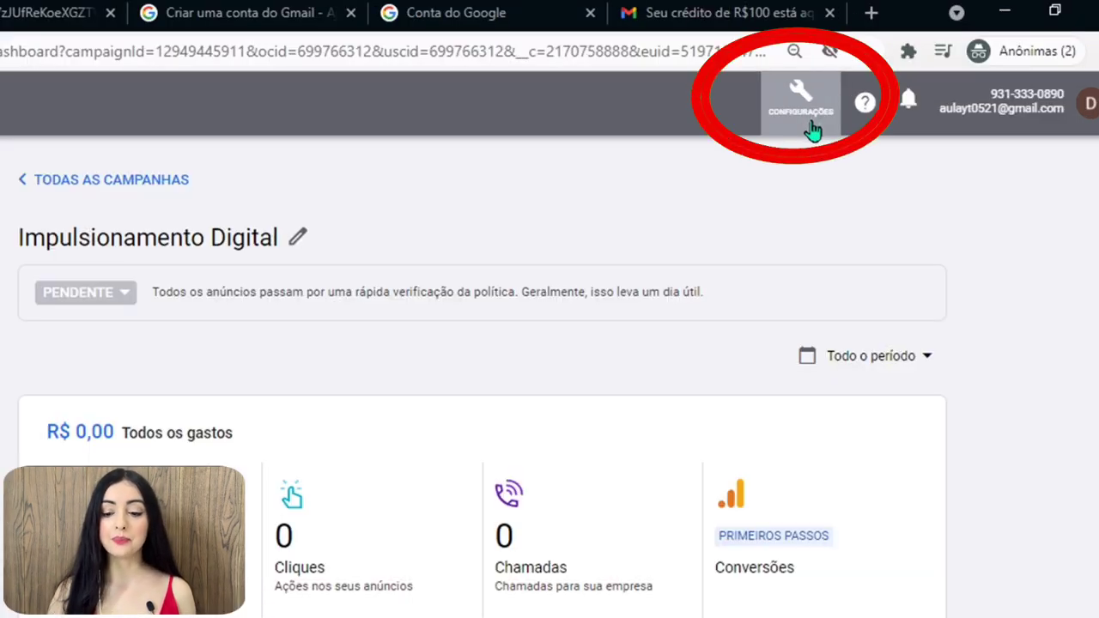
{"action": "left_click", "coordinate": [863, 89]}
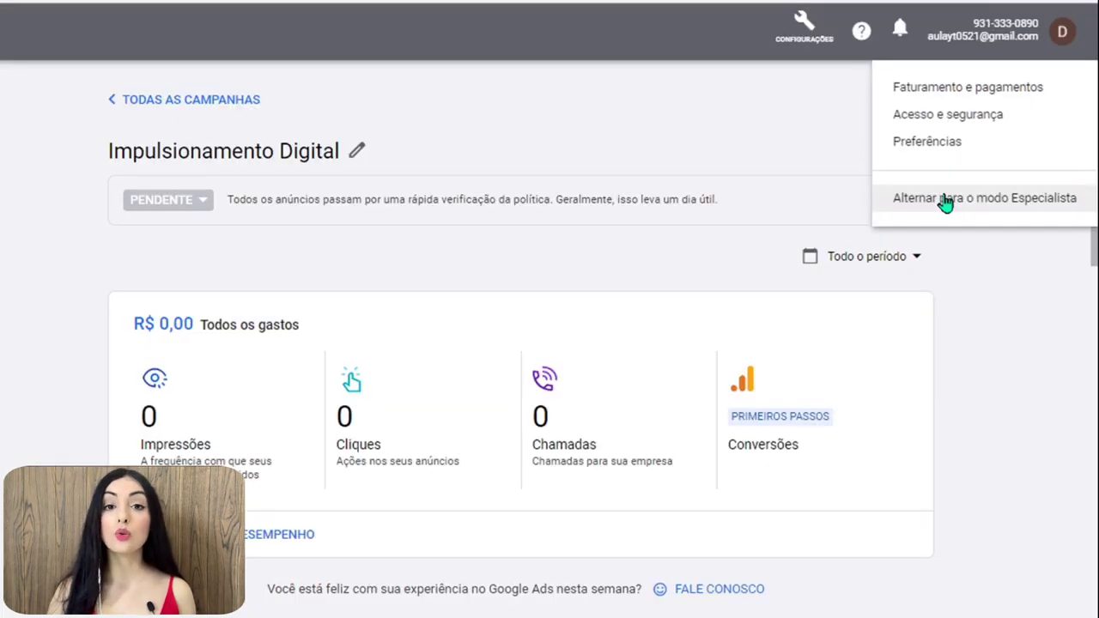
{"action": "left_click", "coordinate": [936, 206]}
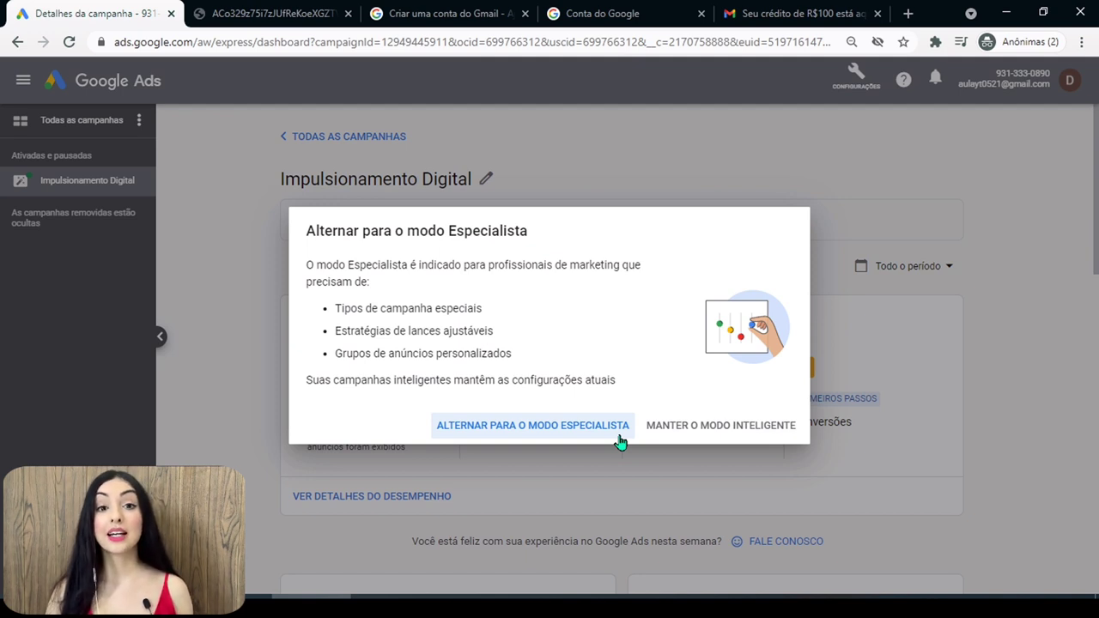
{"action": "left_click", "coordinate": [576, 440]}
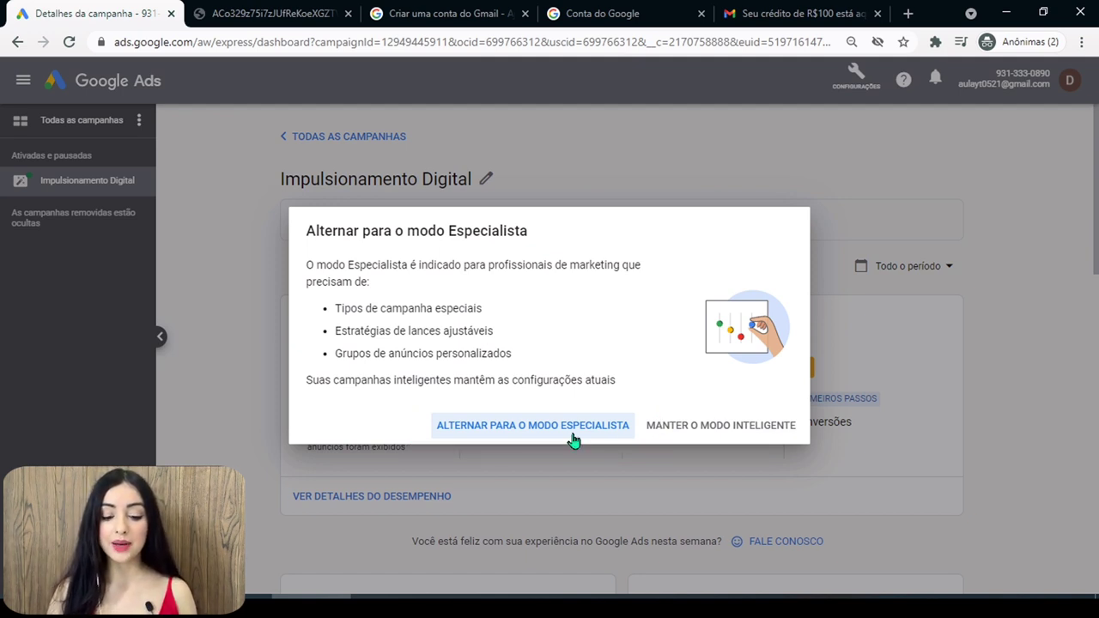
{"action": "left_click", "coordinate": [574, 438]}
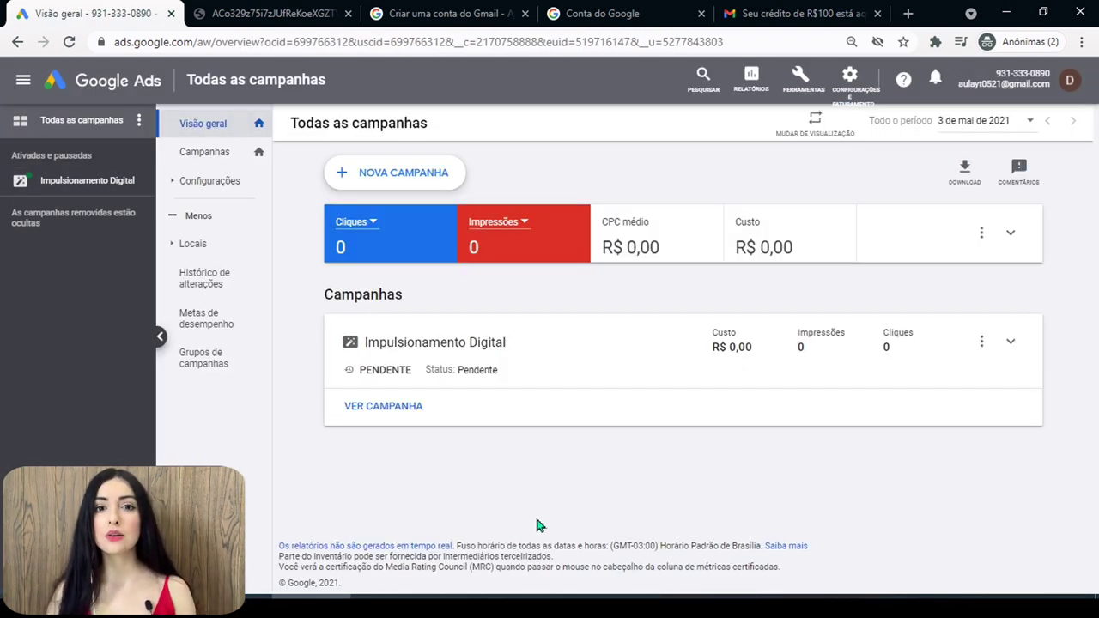
Step: Remove Impulsionamento Digital from the Campanhas list through its status menu and confirm
{"action": "left_click", "coordinate": [204, 155]}
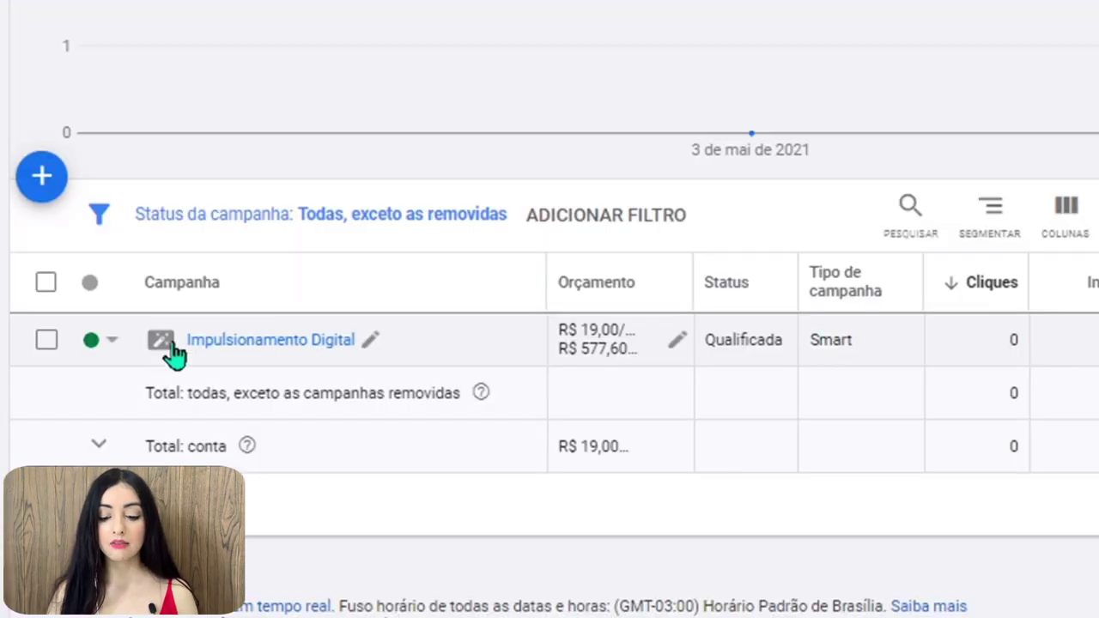
{"action": "left_click", "coordinate": [106, 342]}
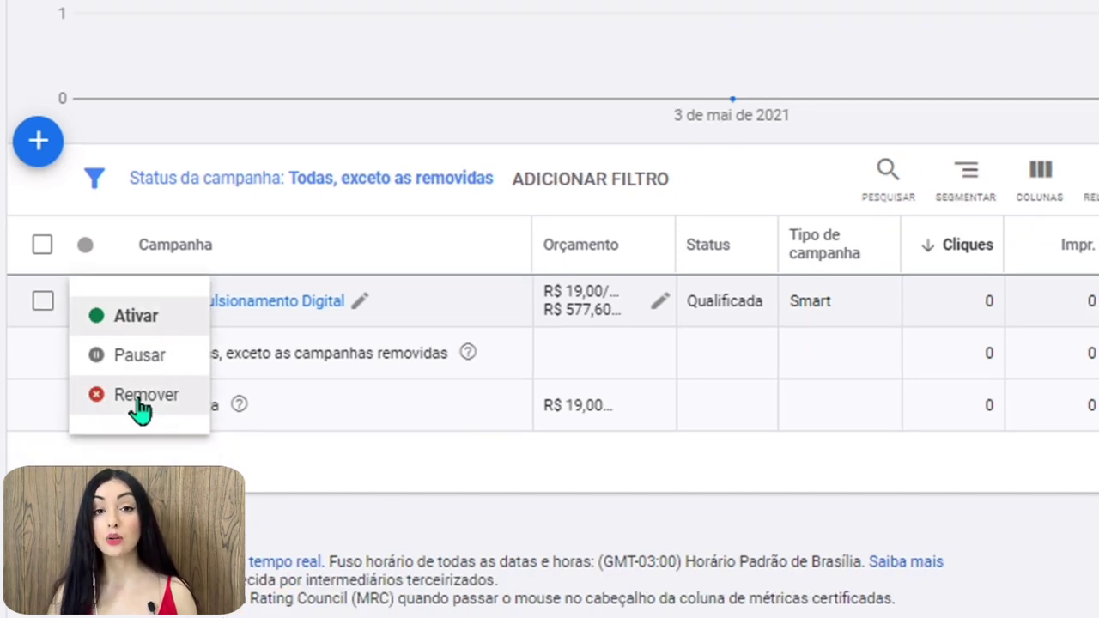
{"action": "left_click", "coordinate": [140, 400]}
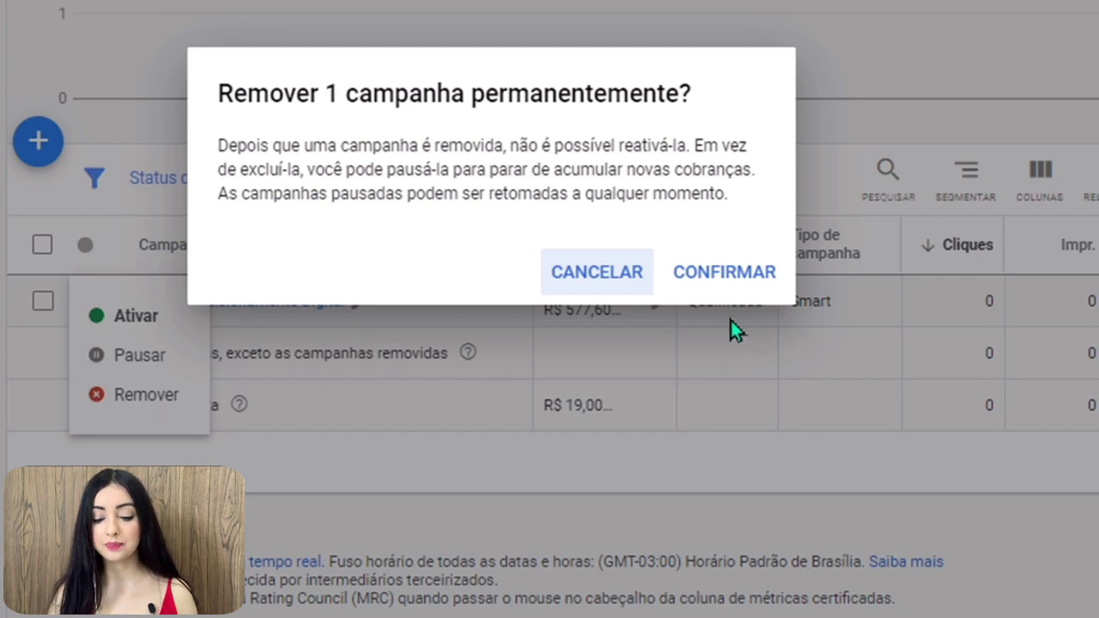
{"action": "left_click", "coordinate": [724, 271]}
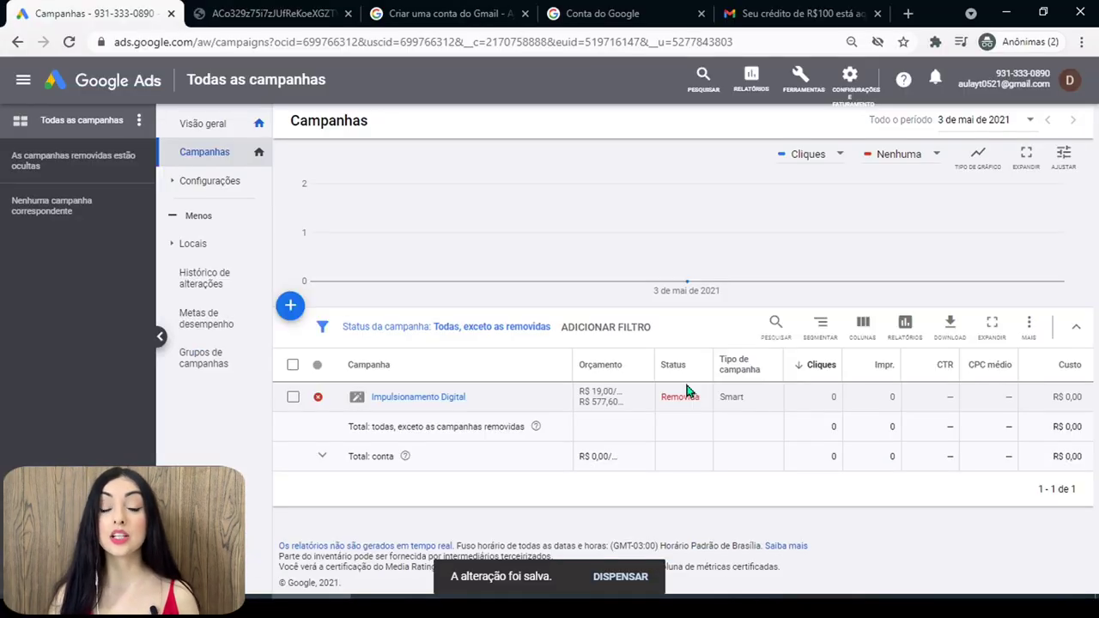